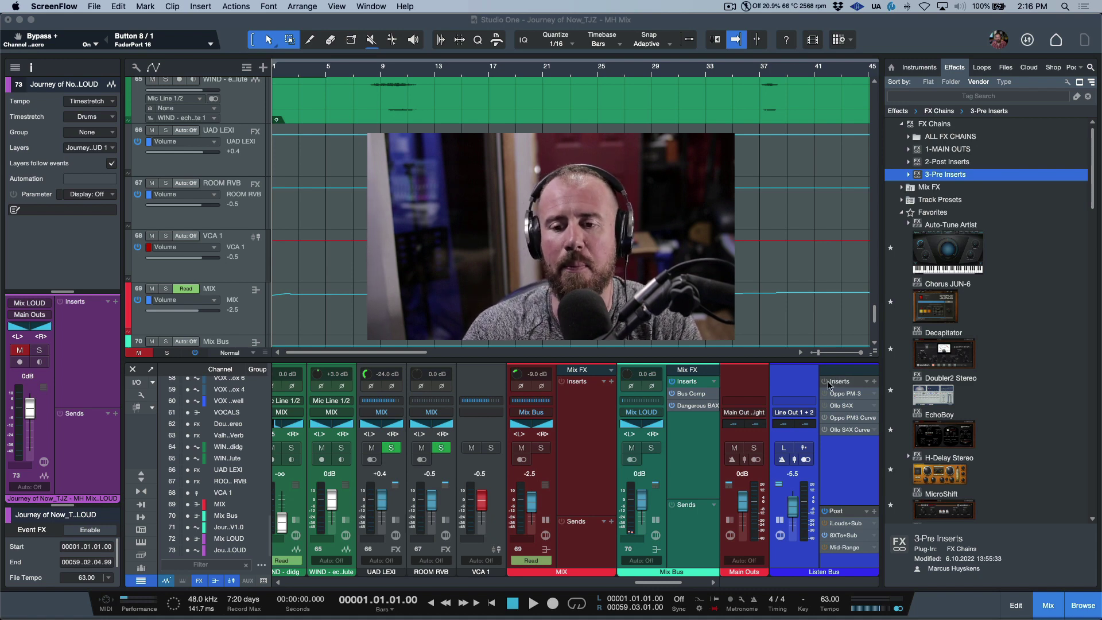
Look over the Listen Bus insert macro controls and the Bus Comp insert with its device options on the Mix Bus
click(827, 383)
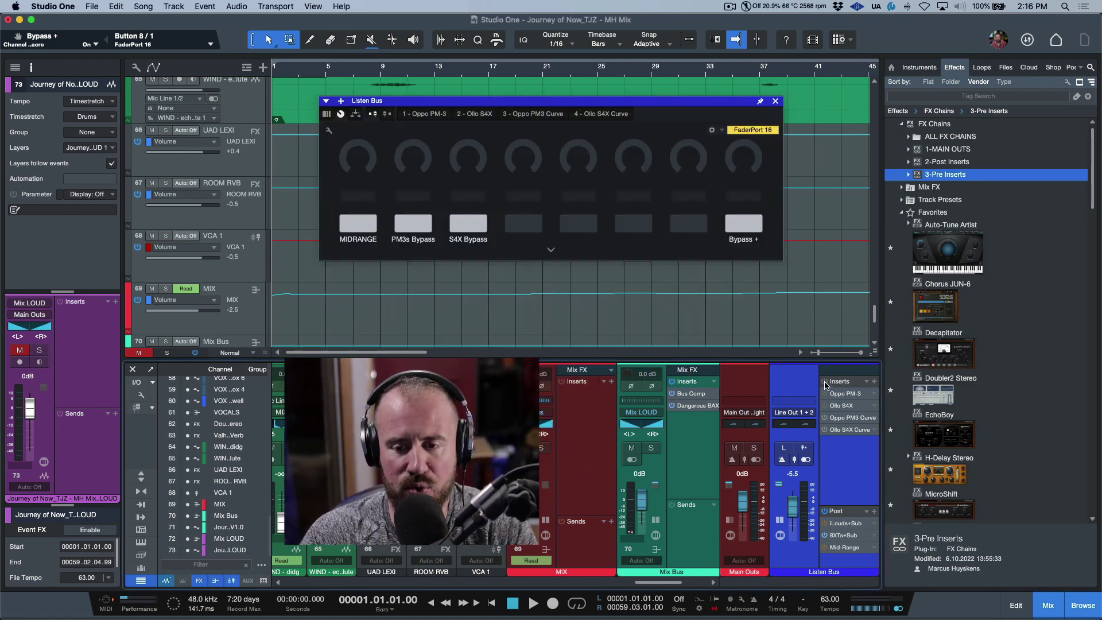
click(775, 101)
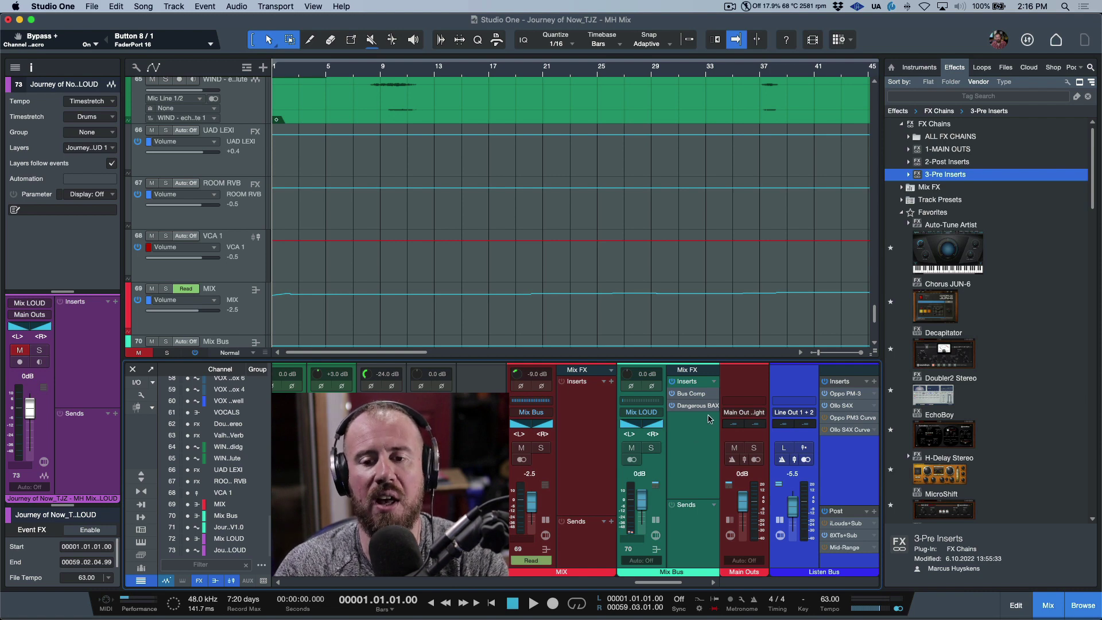
double_click(701, 395)
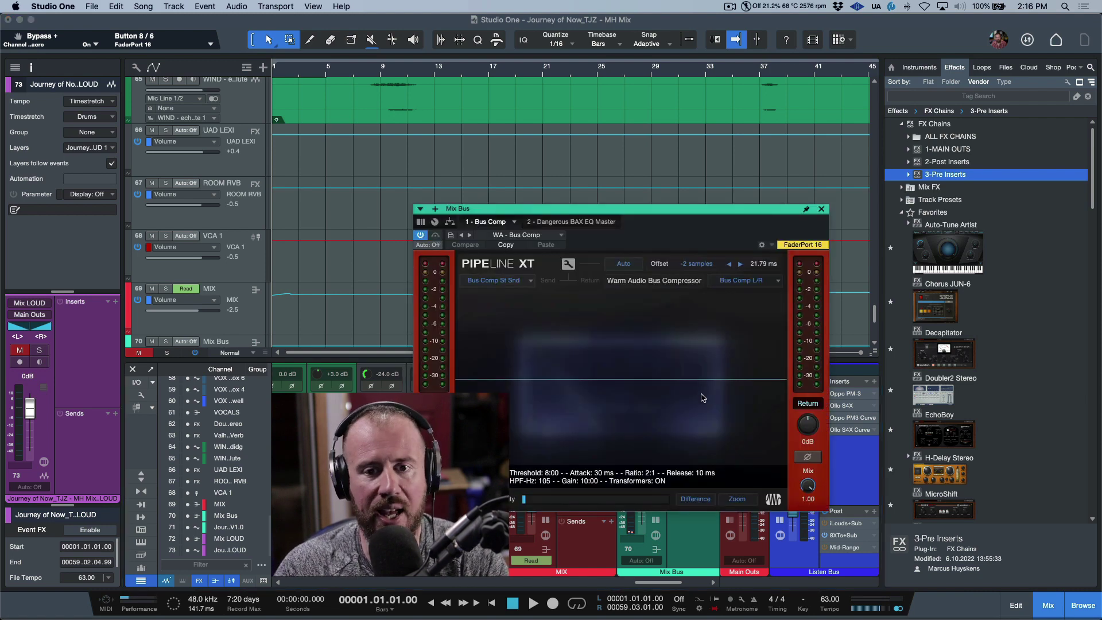
click(514, 223)
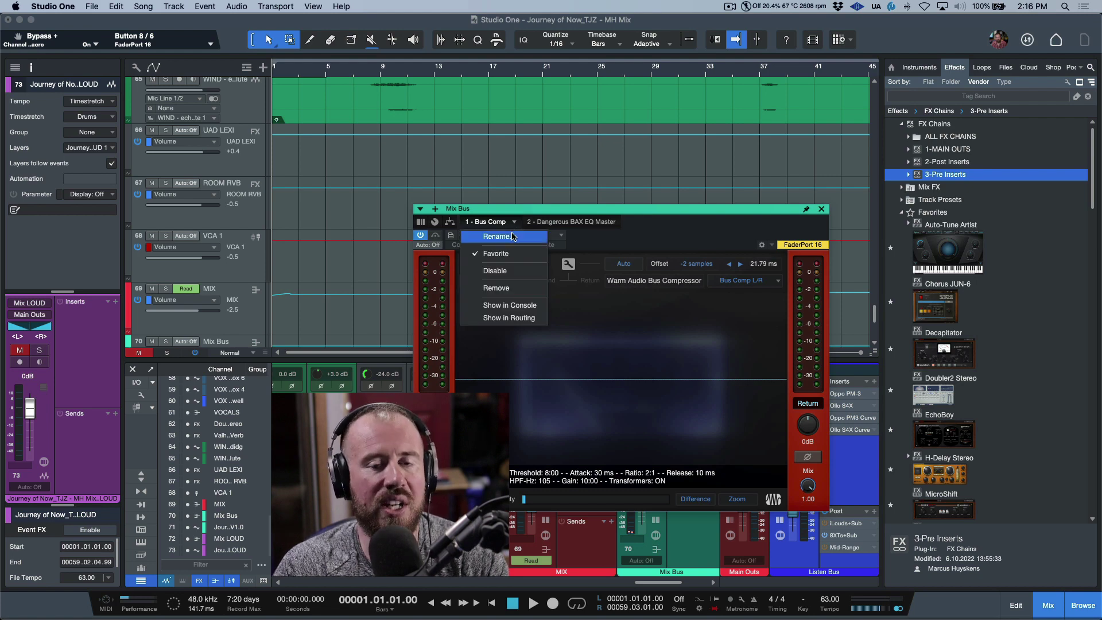
click(712, 228)
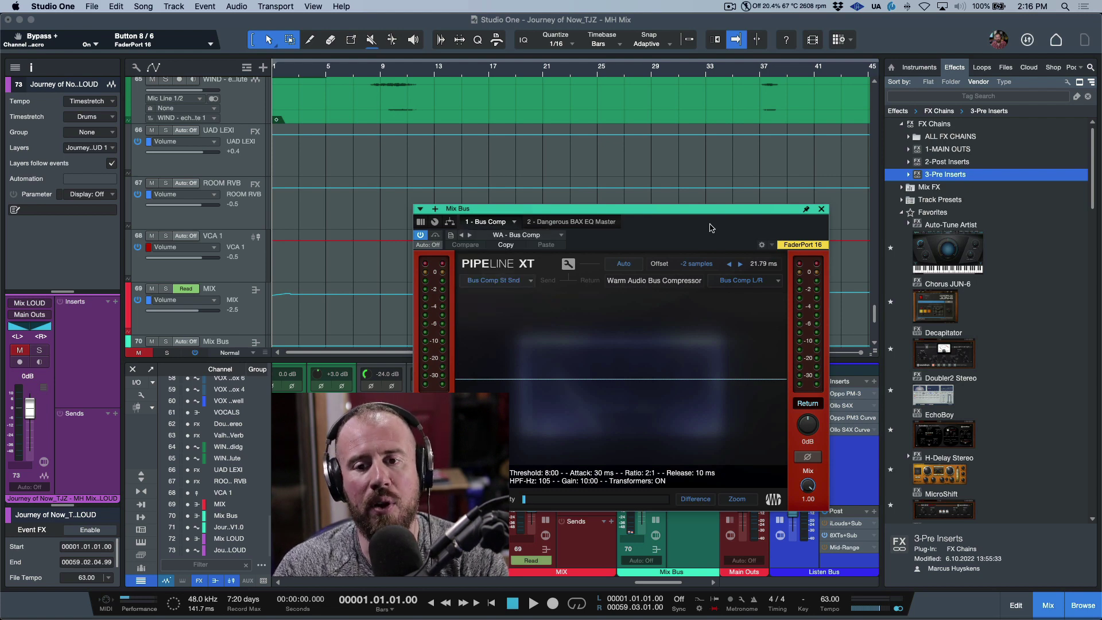
click(822, 210)
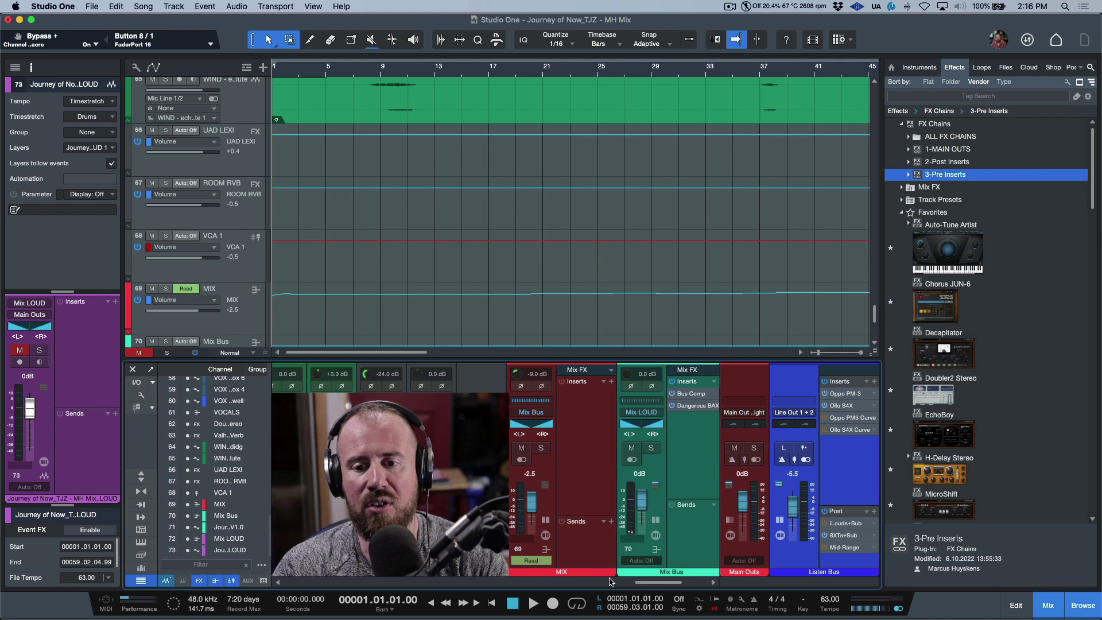
Add a Pro EQ insert to the Mix Bus channel and rename the device MASTER EQ
click(657, 505)
key(e)
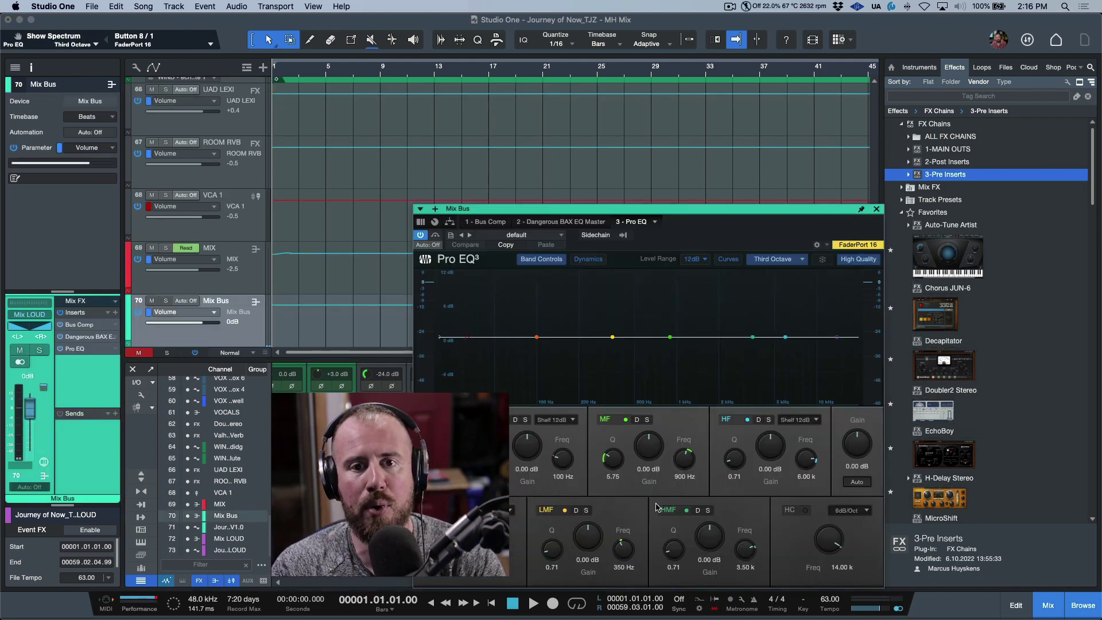
click(655, 224)
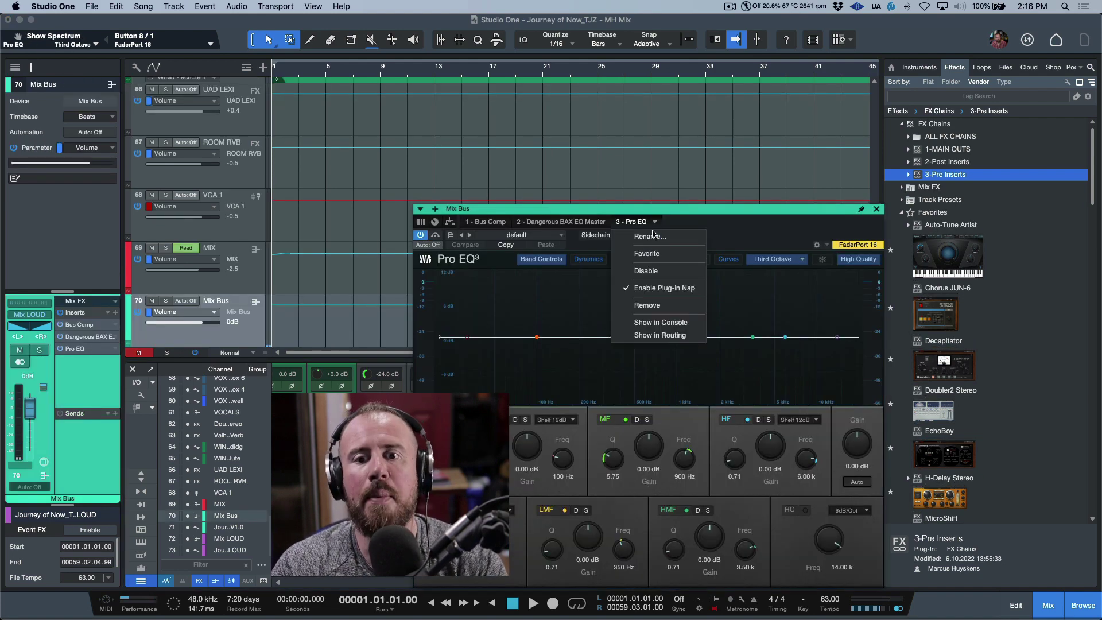
click(653, 237)
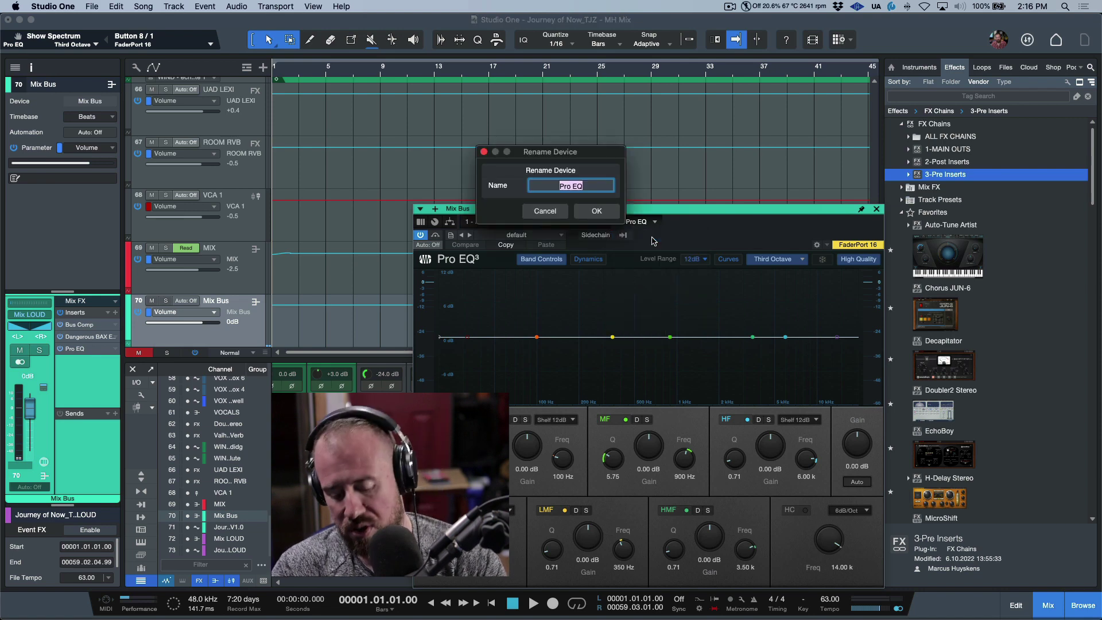
text(MASTER DQ)
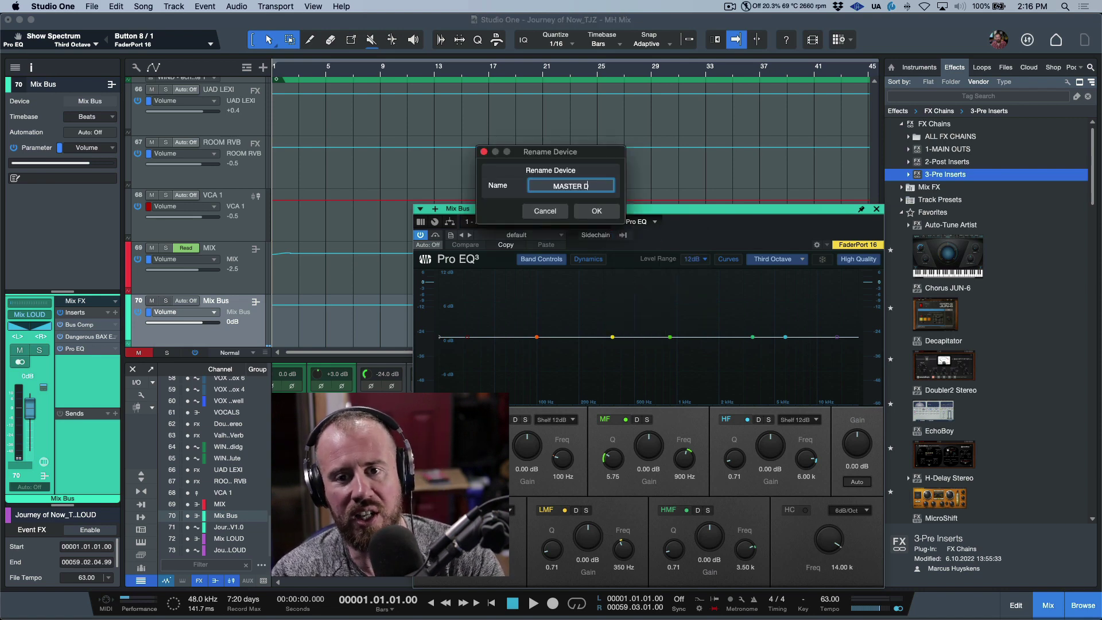
key(BackSpace)
key(BackSpace)
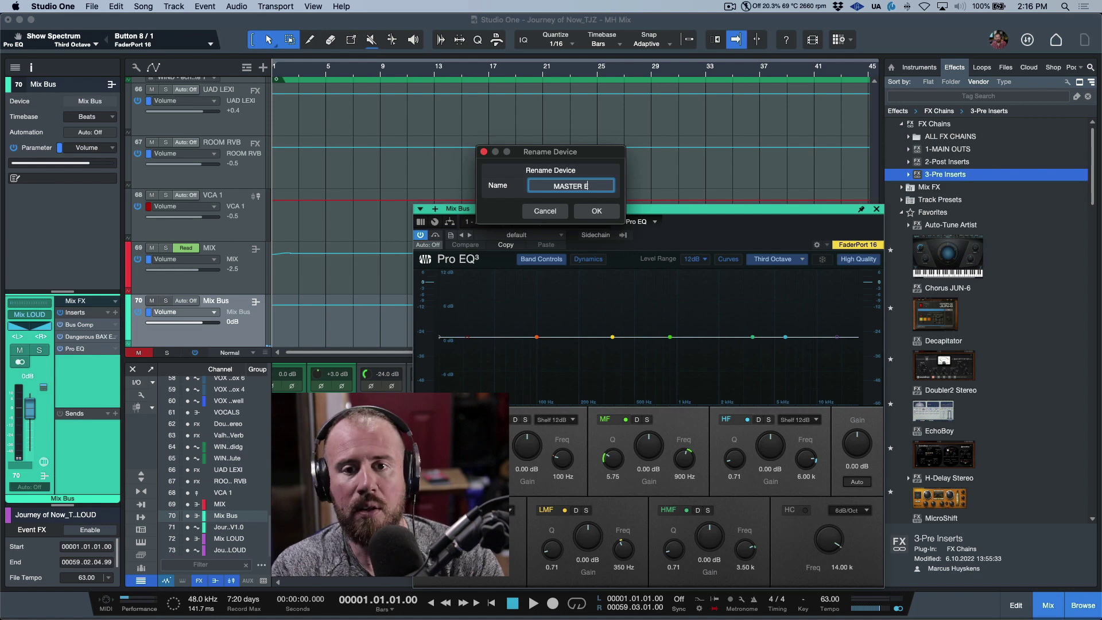
text(EQ)
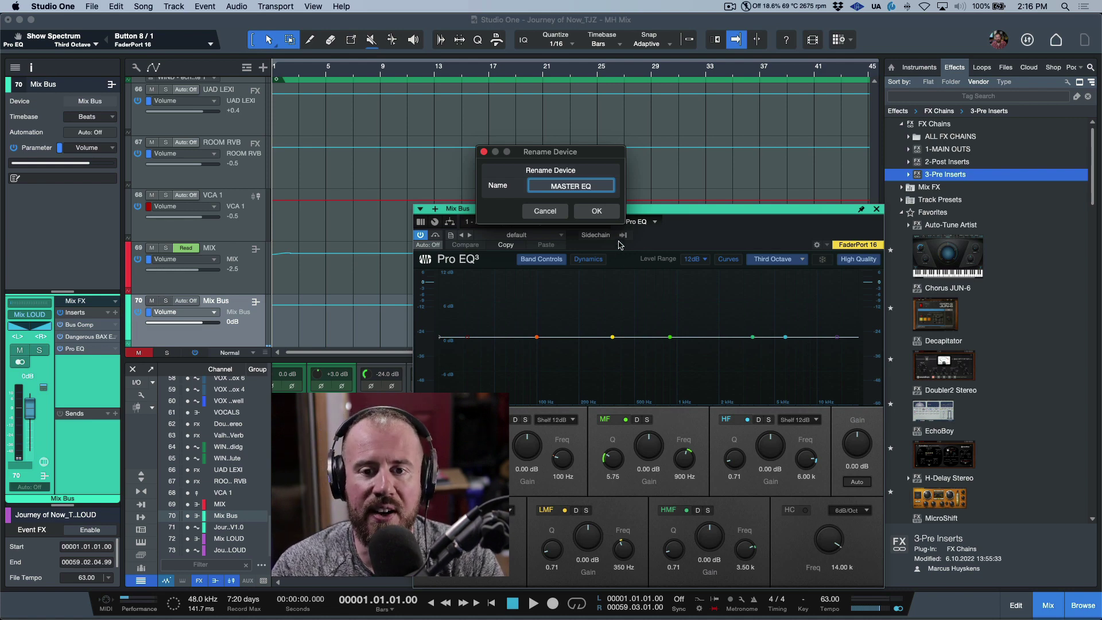
click(608, 213)
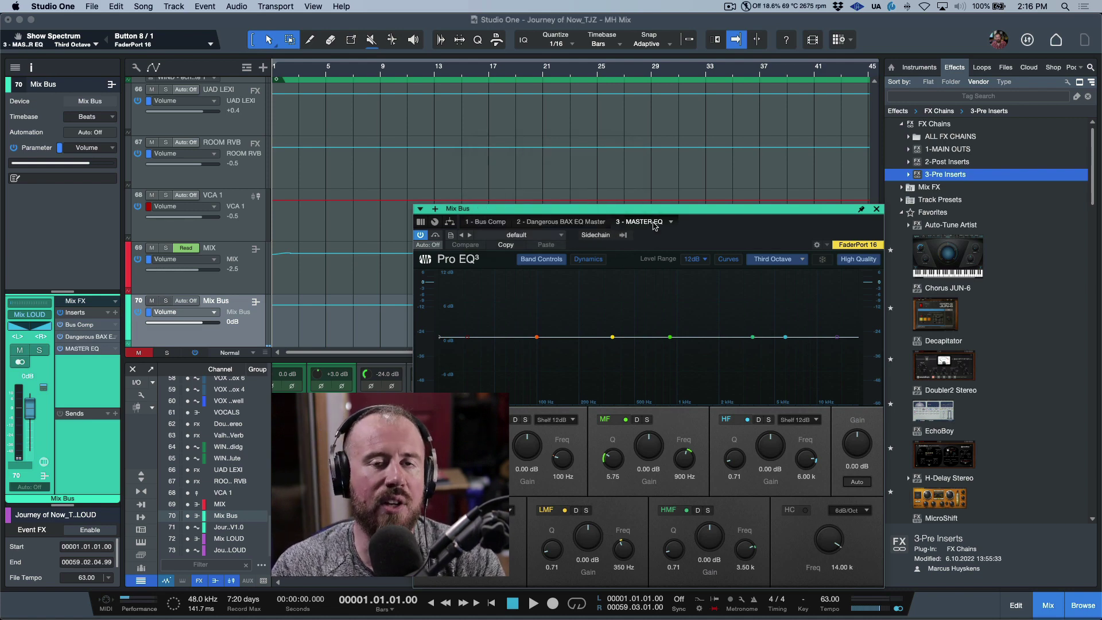
Check the available presets of MASTER EQ and remove that insert from the Mix Bus
click(558, 234)
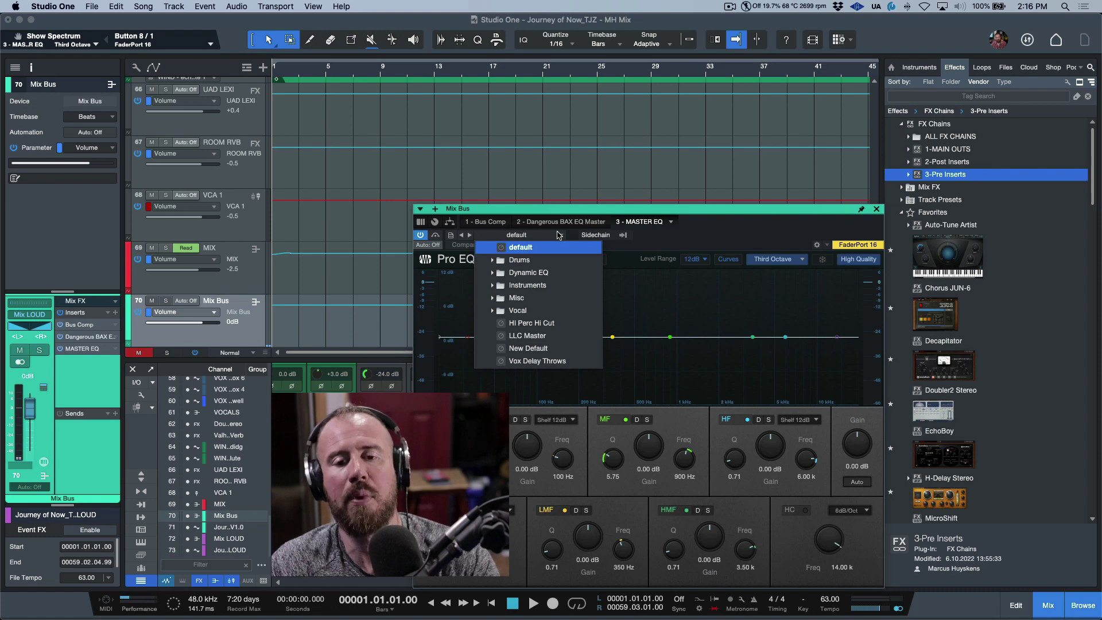
click(746, 223)
click(876, 209)
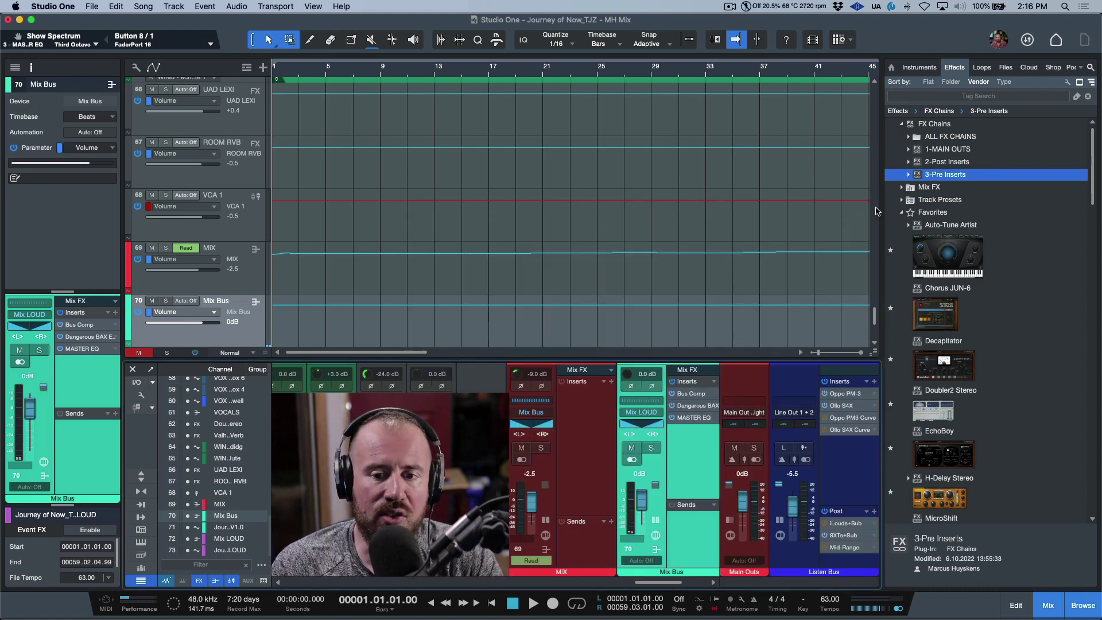
drag(693, 418, 599, 421)
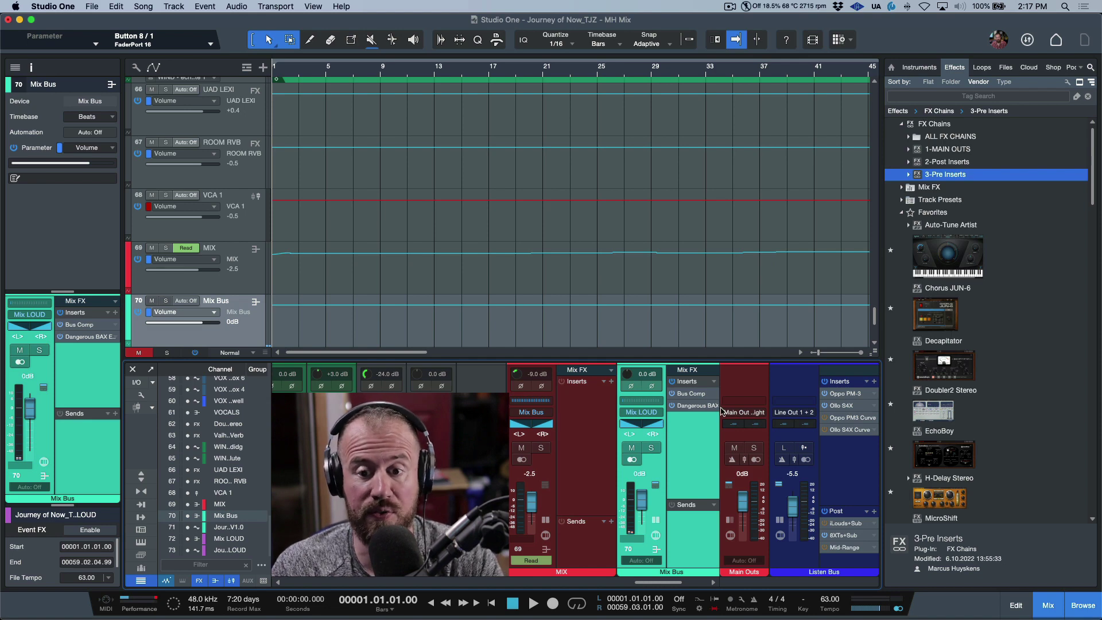
Review the Bus Comp insert on the Mix Bus and the FX chain options for its inserts
click(692, 394)
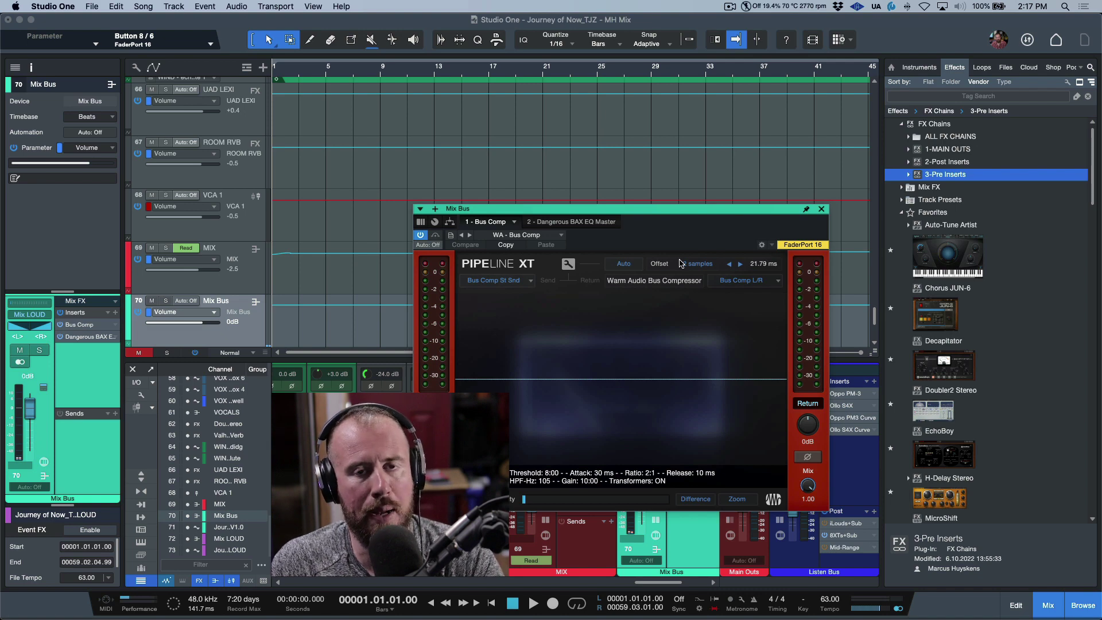
click(822, 209)
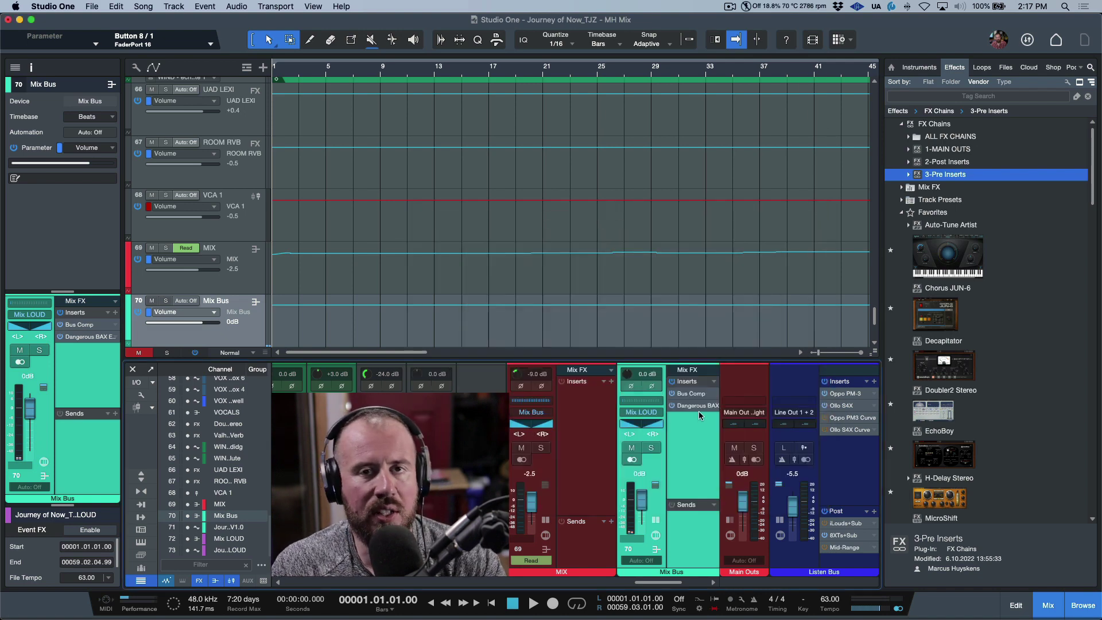
click(714, 382)
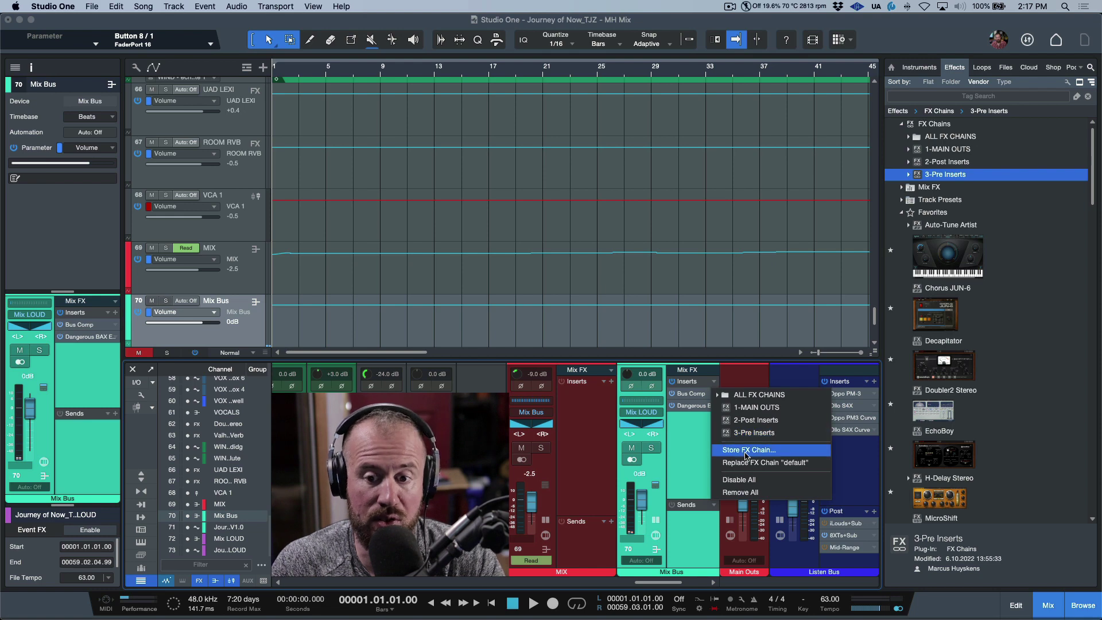
click(688, 449)
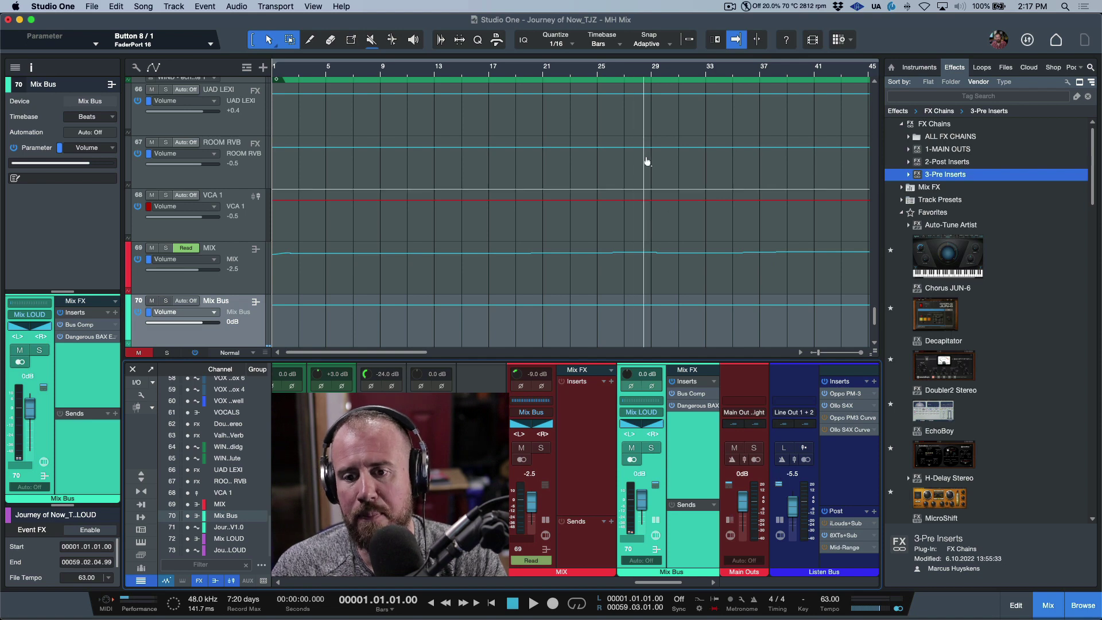
Expand the Main Outs channel in the console to show its Inserts and Post sections
click(782, 501)
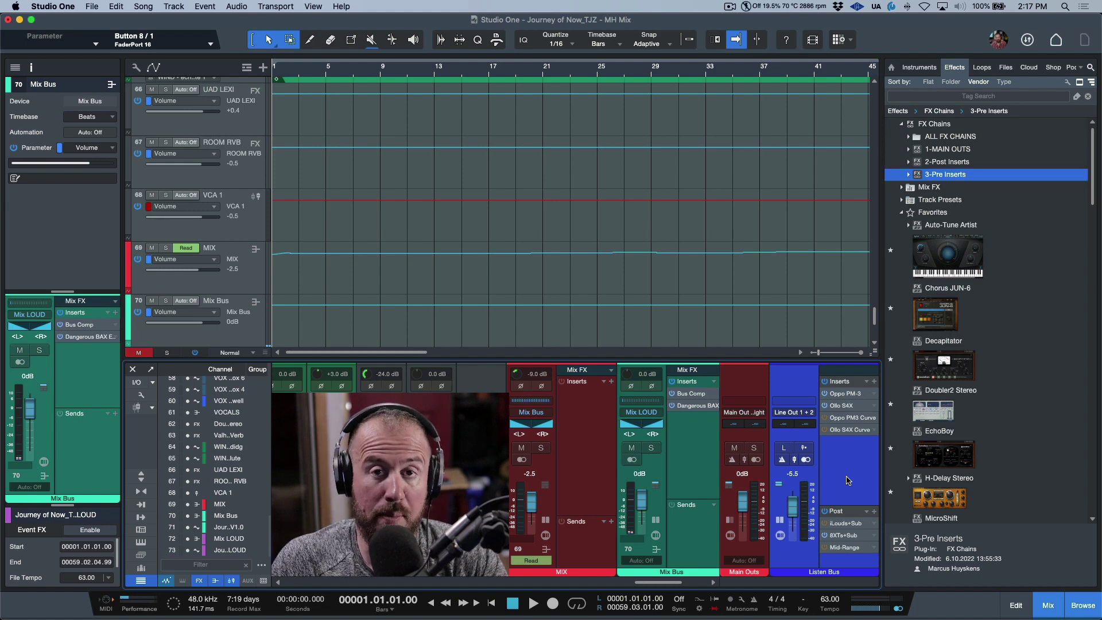
click(734, 518)
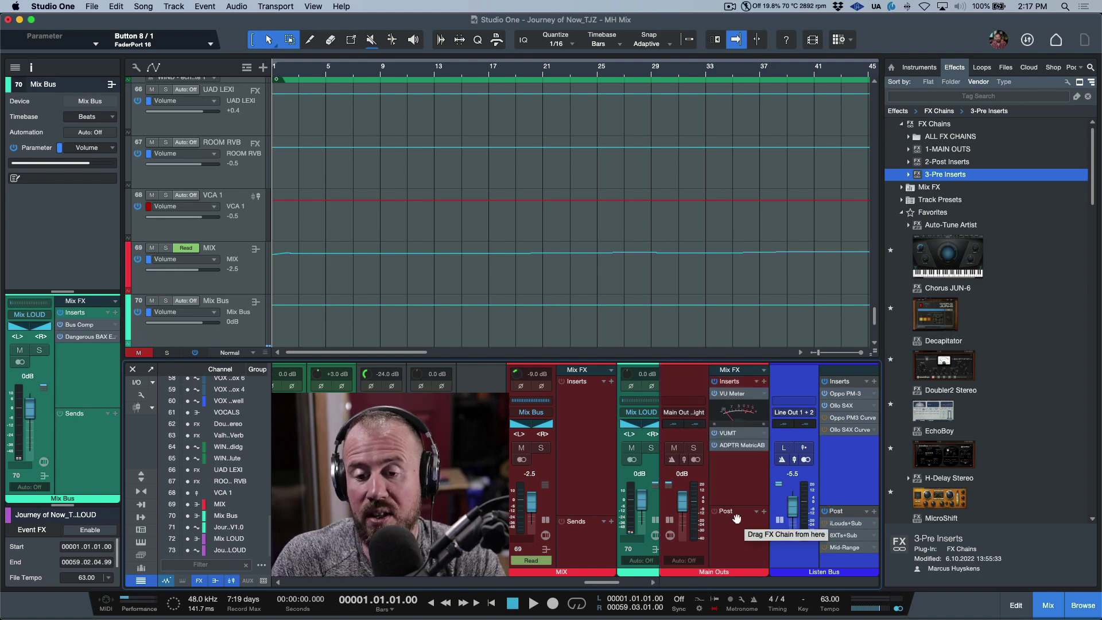
click(669, 501)
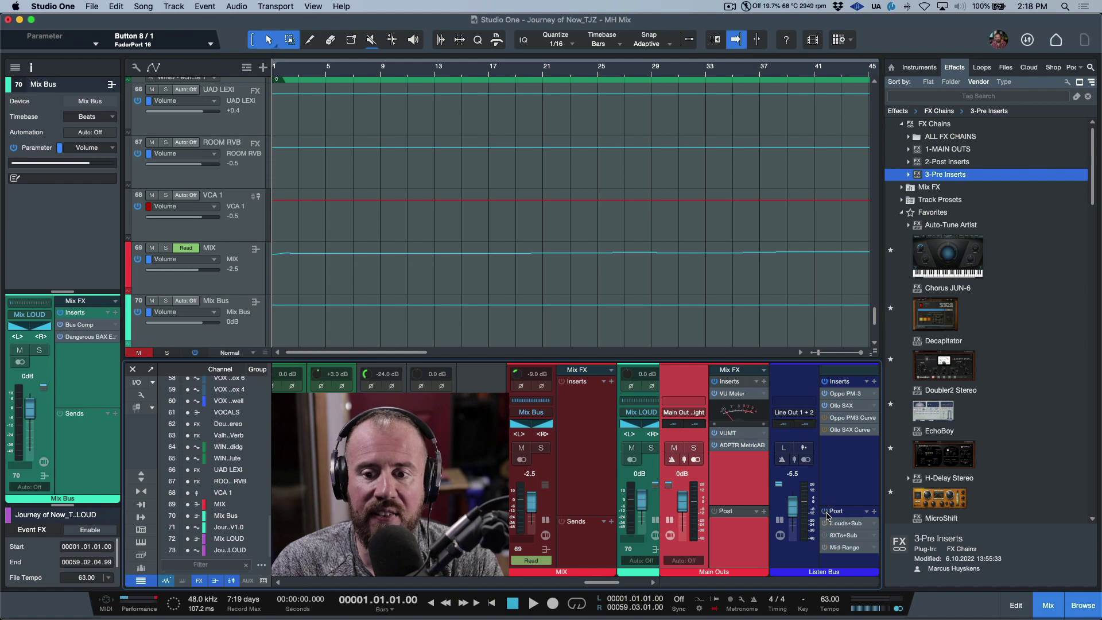
Compare the SoundID Reference headphone calibrations in the Oppo PM-3 and Ollo S4X inserts on the Listen Bus
click(846, 394)
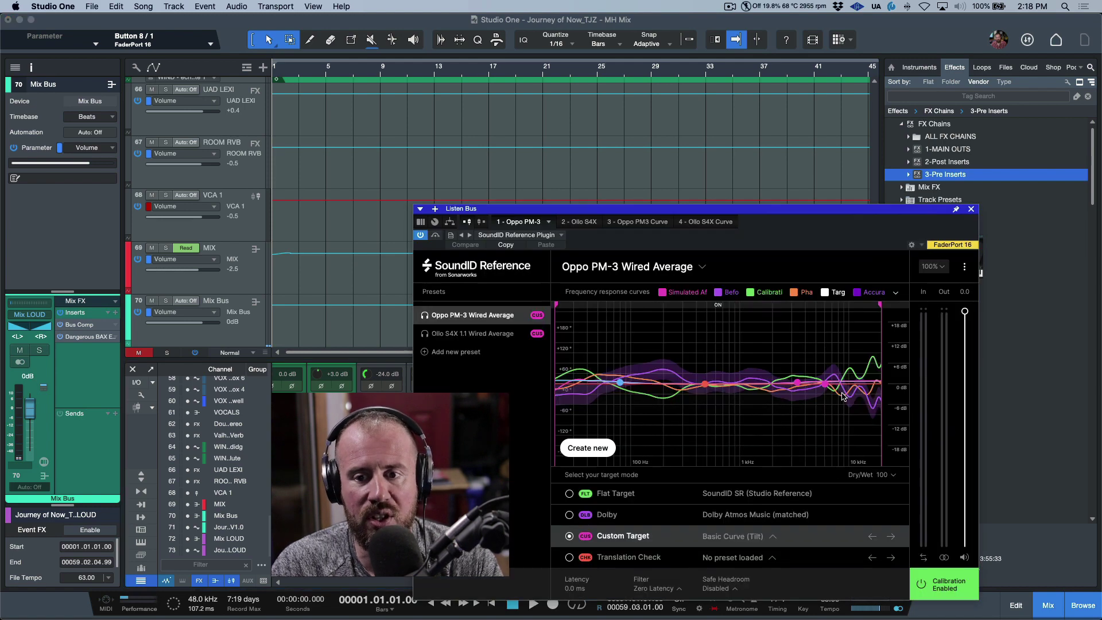
drag(770, 212, 610, 159)
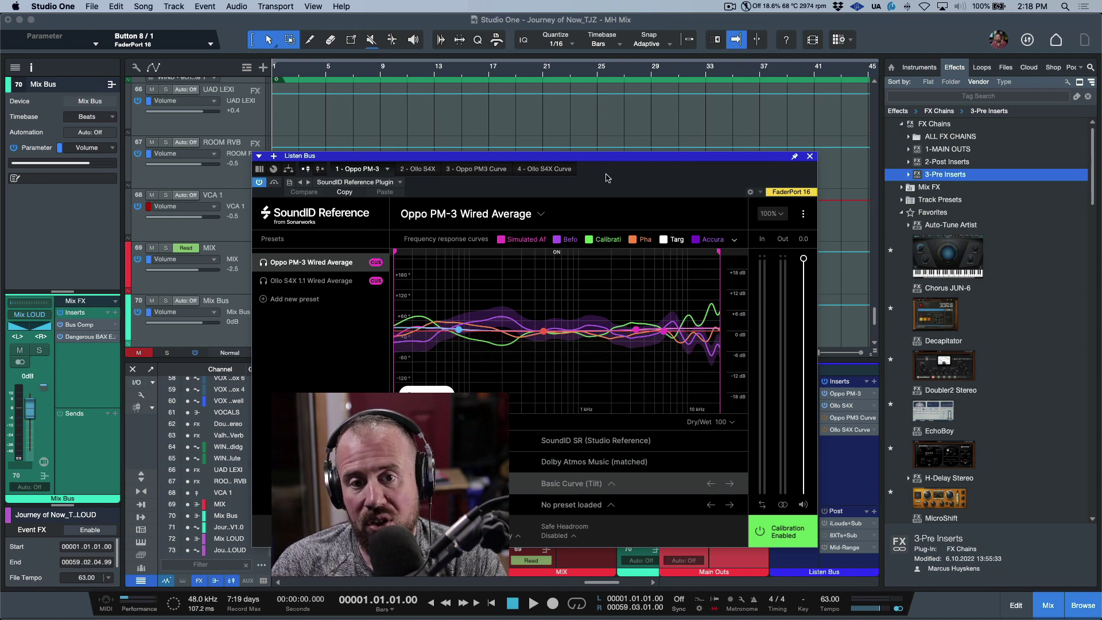
click(424, 170)
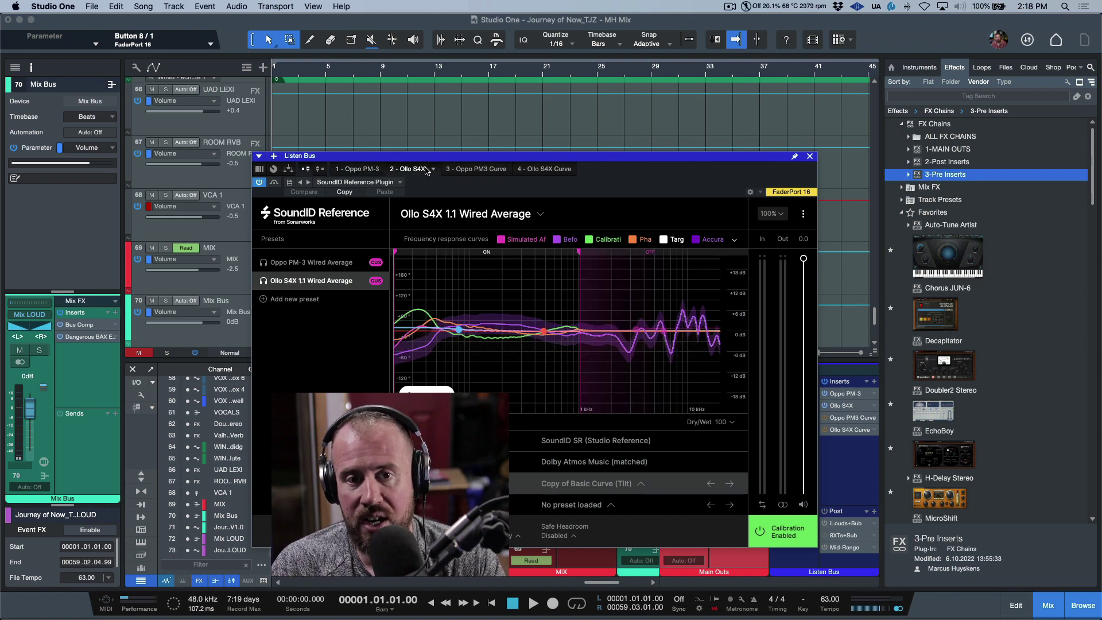
click(365, 169)
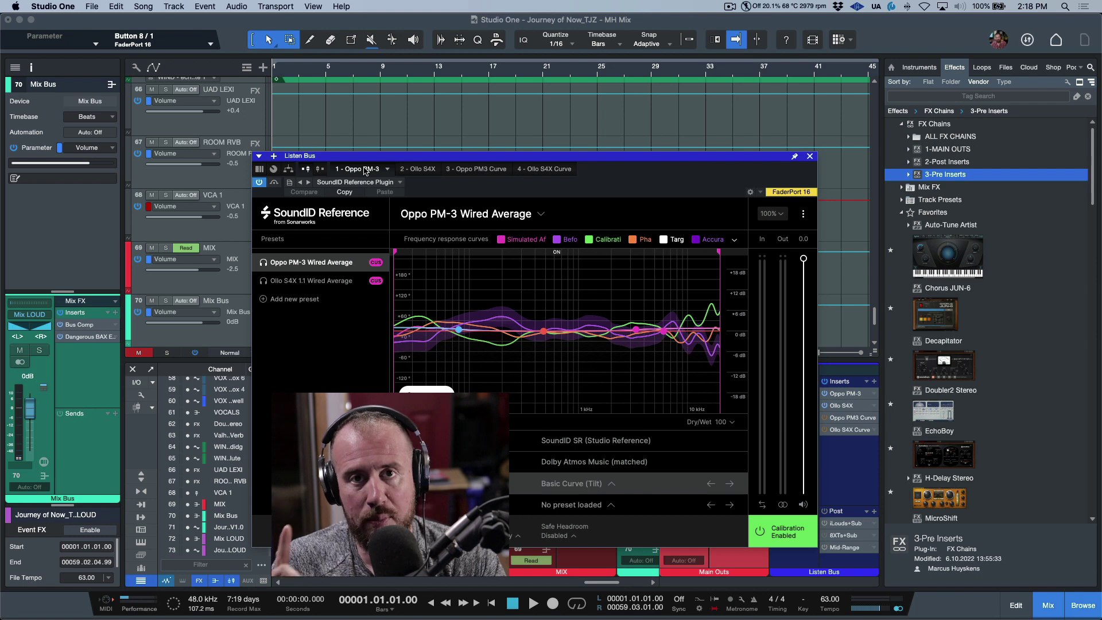
click(416, 170)
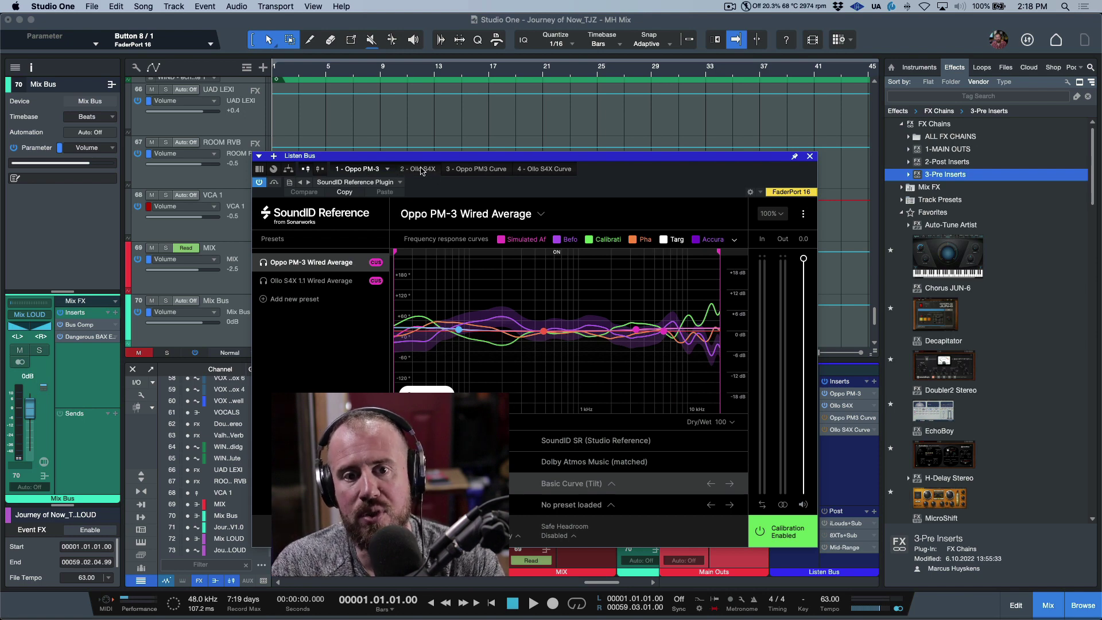
click(361, 170)
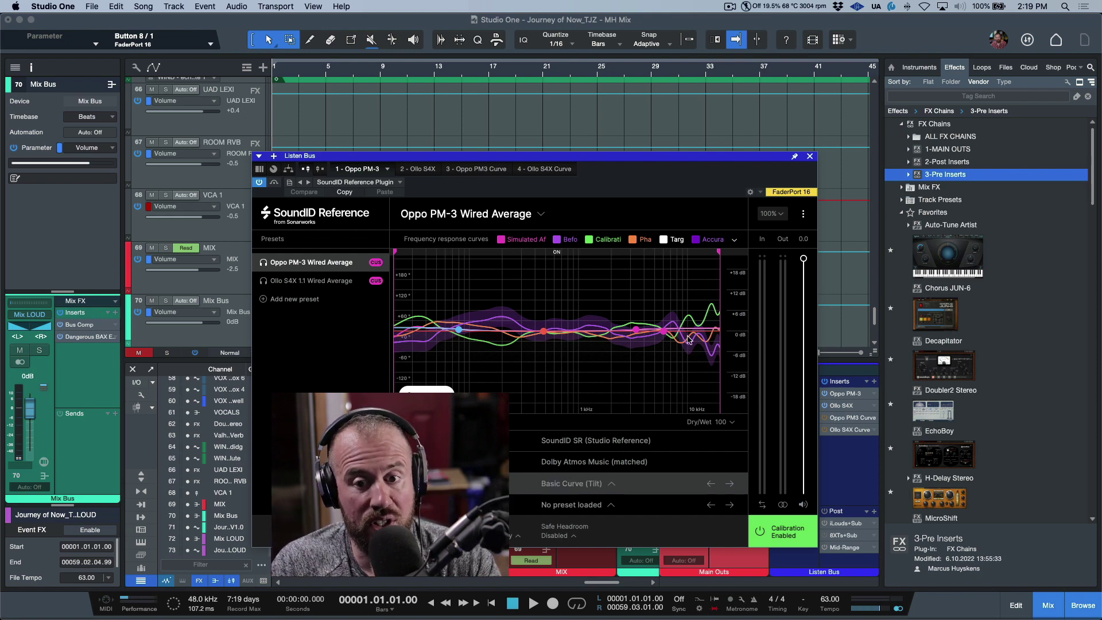
click(422, 170)
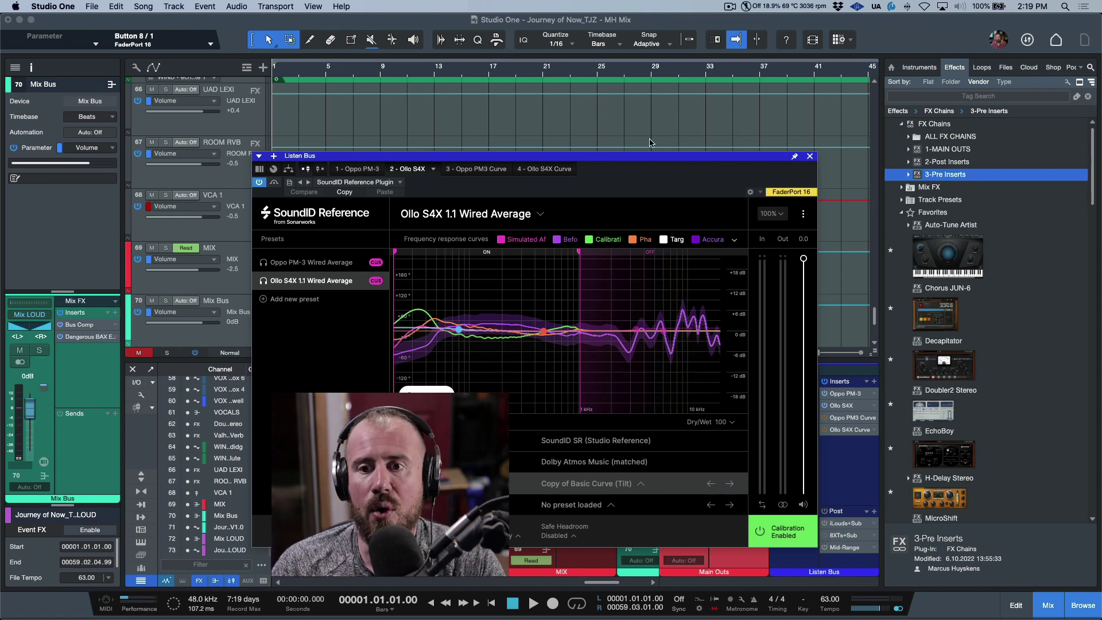
click(810, 157)
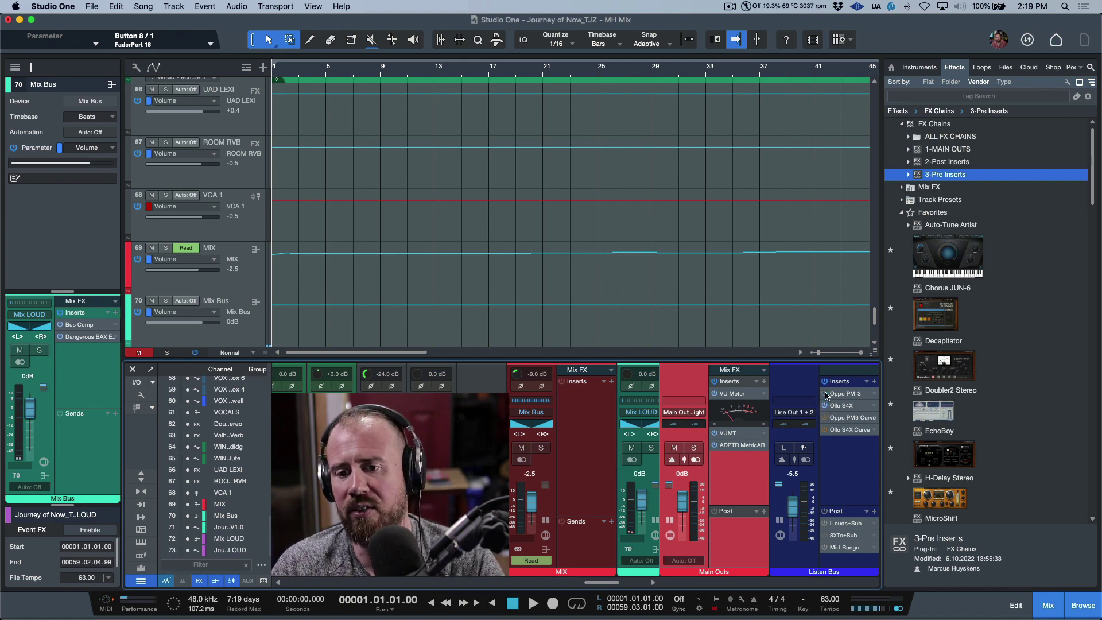
Compare the FabFilter Pro-Q 3 correction curves in the Oppo PM3 Curve and Ollo S4X Curve inserts on the Listen Bus
click(848, 419)
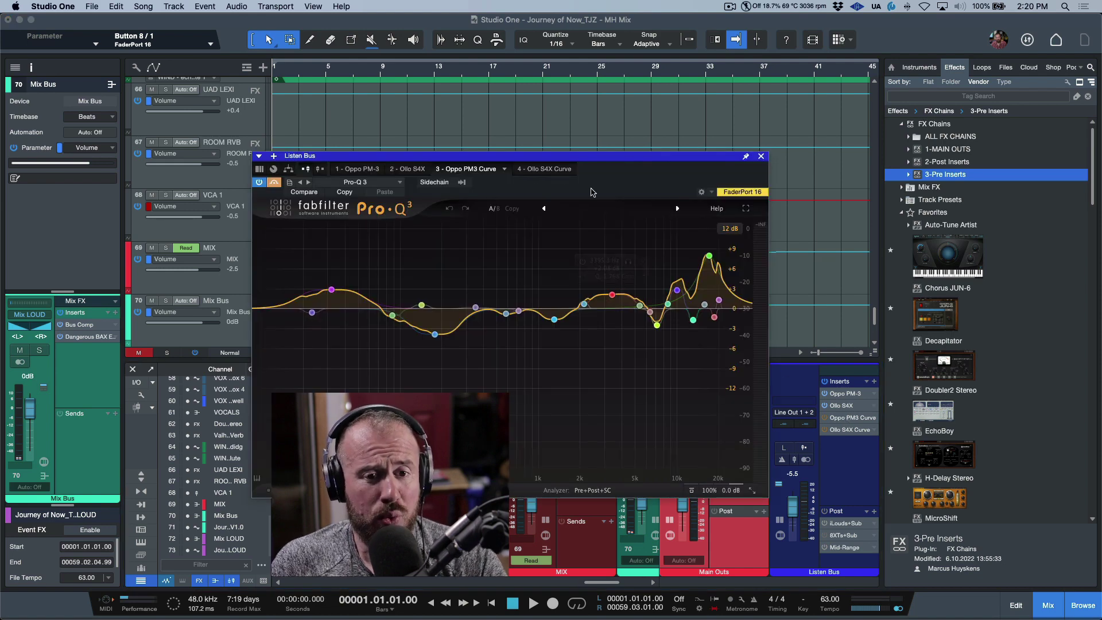
click(566, 172)
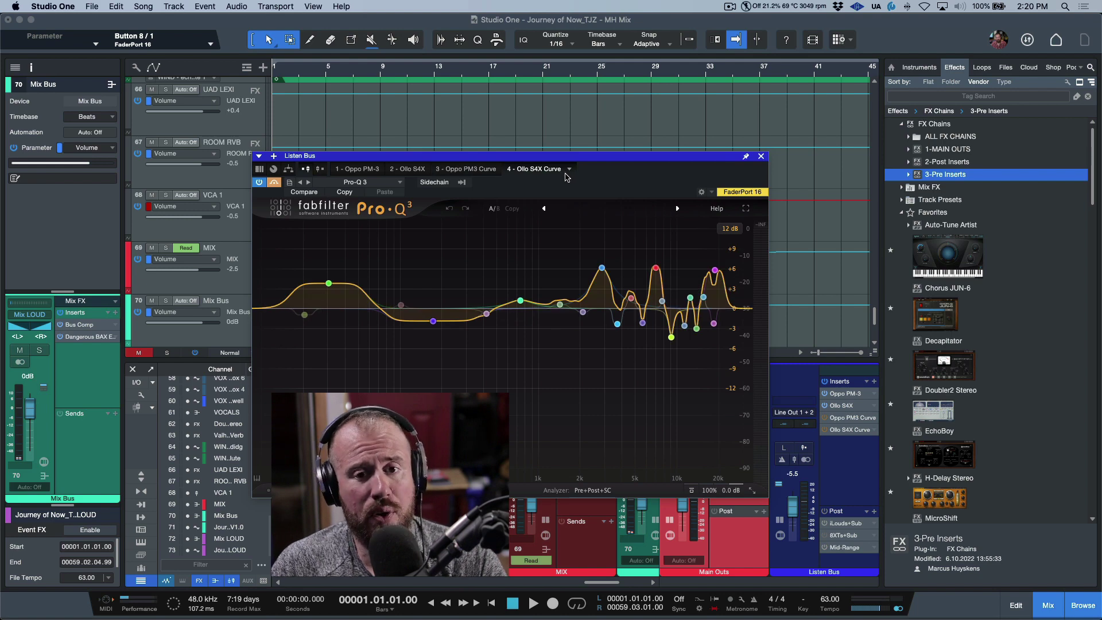
click(466, 170)
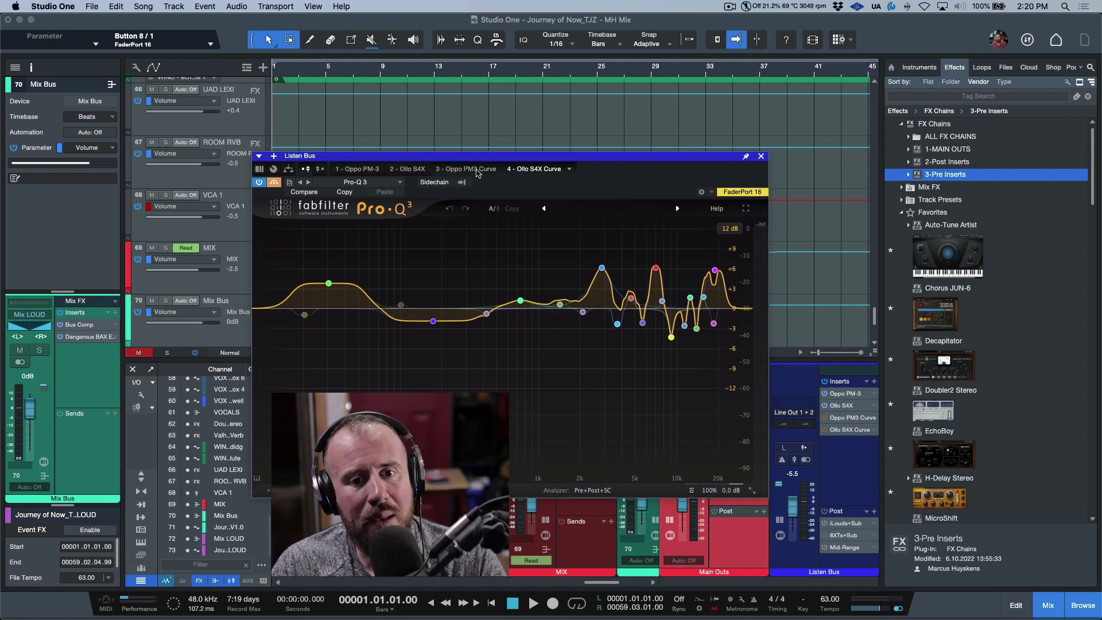
click(553, 172)
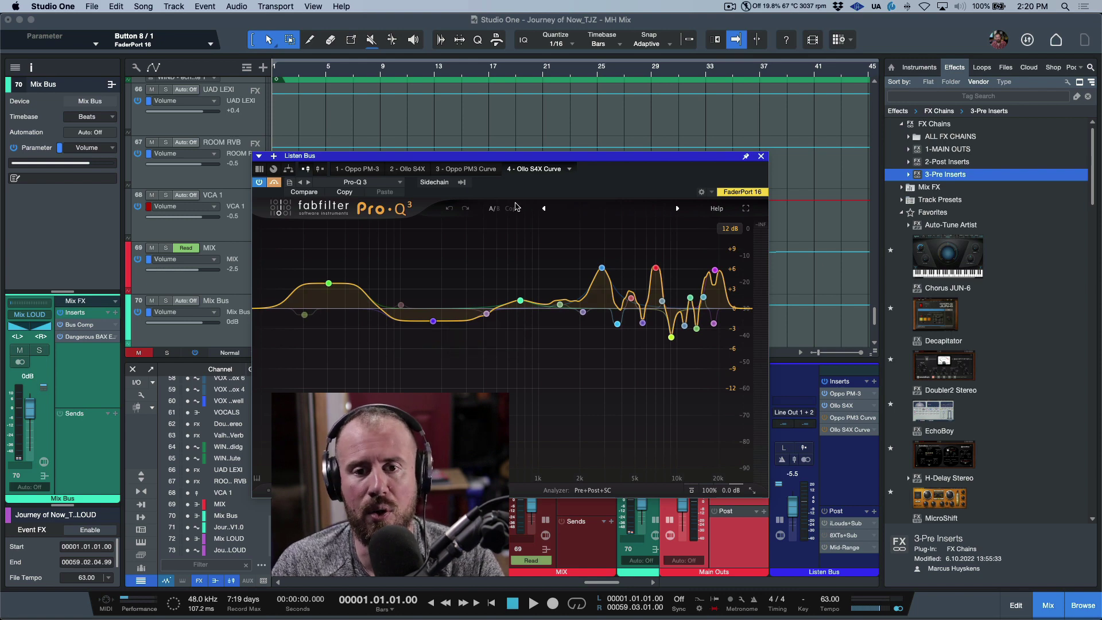
Review the SoundID Reference calibrations in the Listen Bus Oppo PM-3 and Ollo S4X inserts again and close the plug-in window
click(474, 170)
click(365, 171)
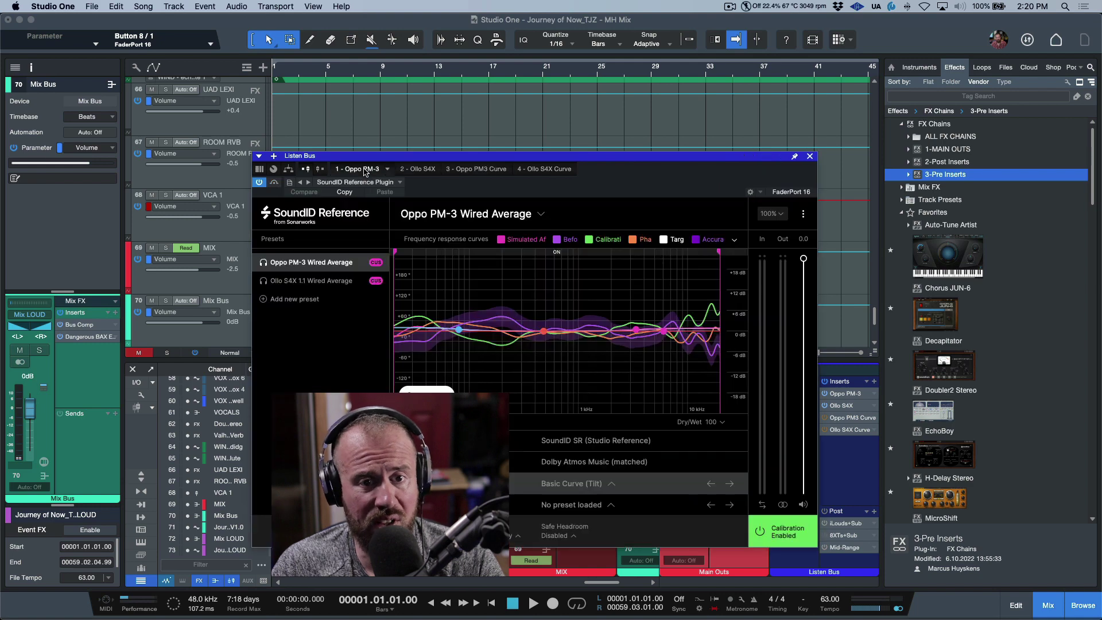
click(428, 172)
click(369, 171)
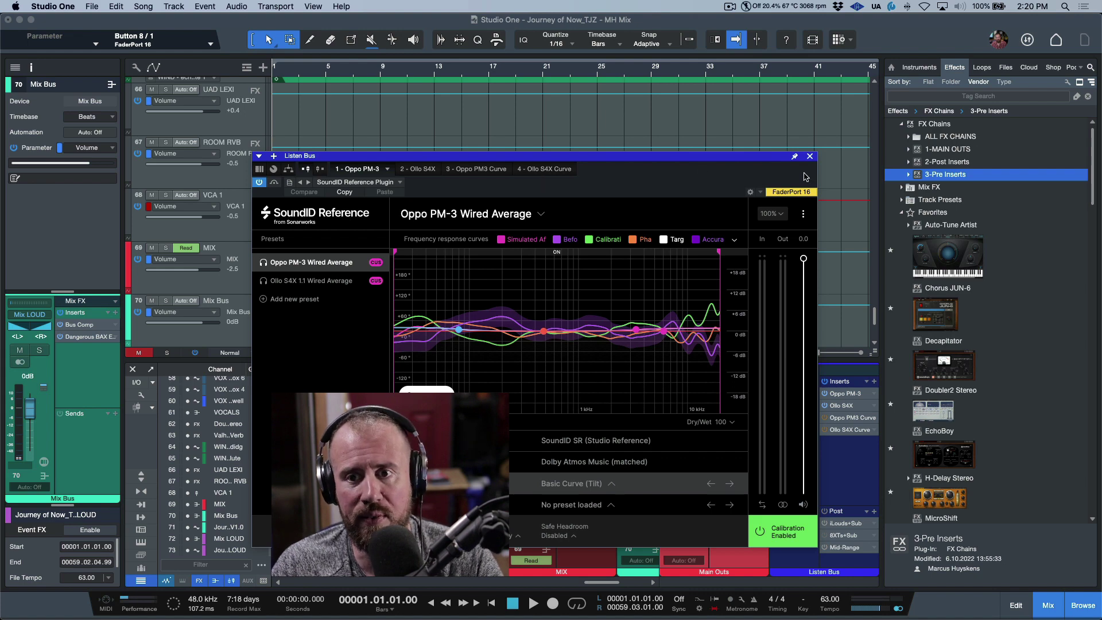
click(809, 156)
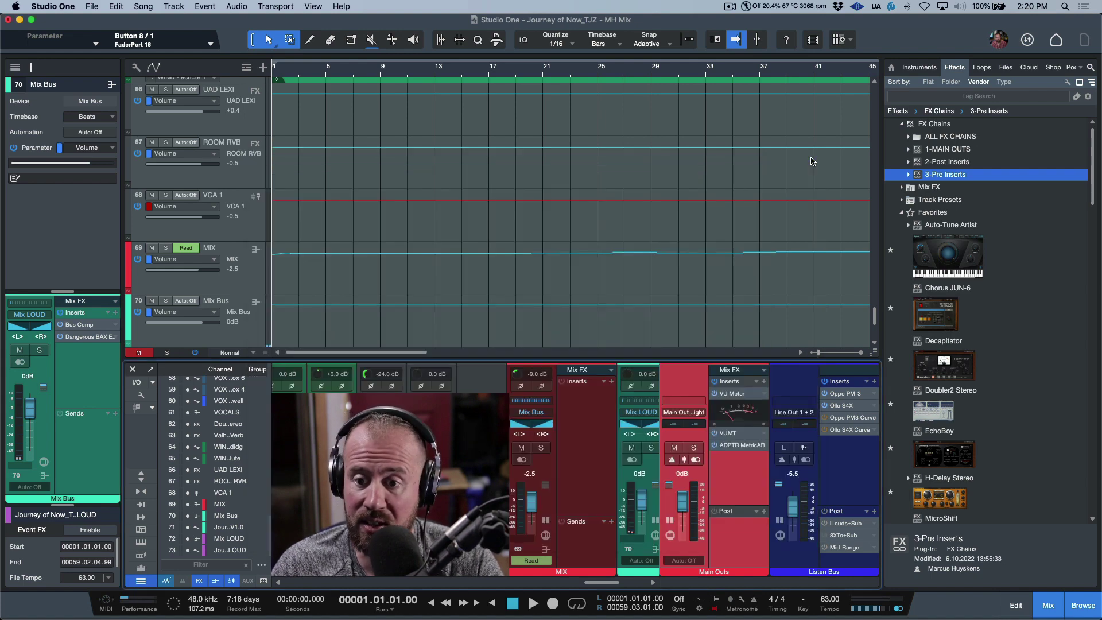
Check the FX chain options for the Listen Bus inserts and switch off the Ollo S4X insert
click(867, 382)
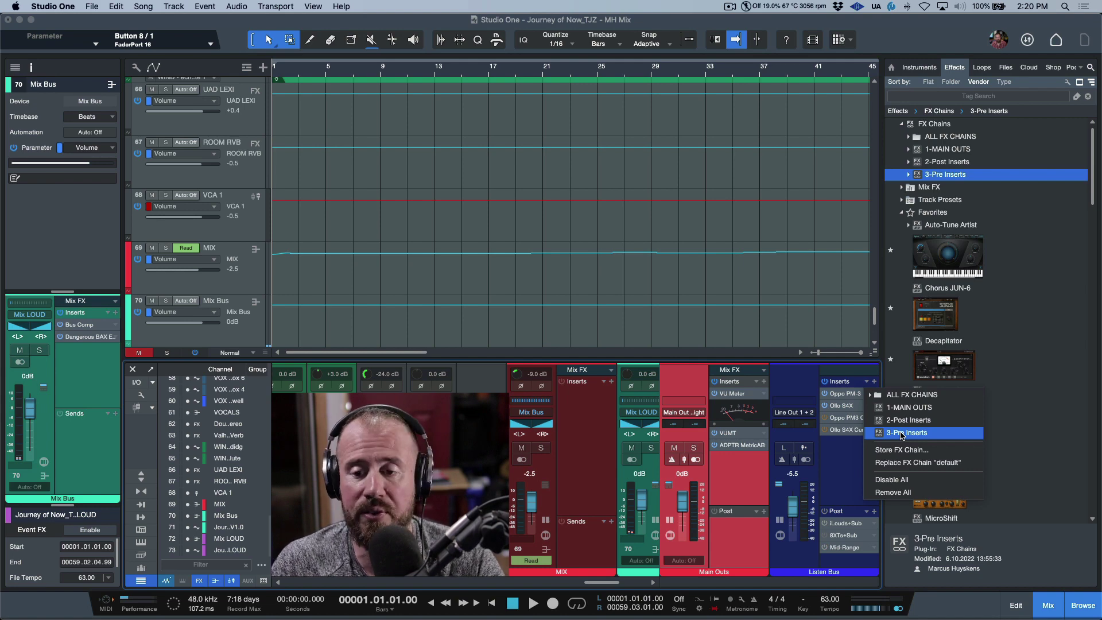
click(809, 476)
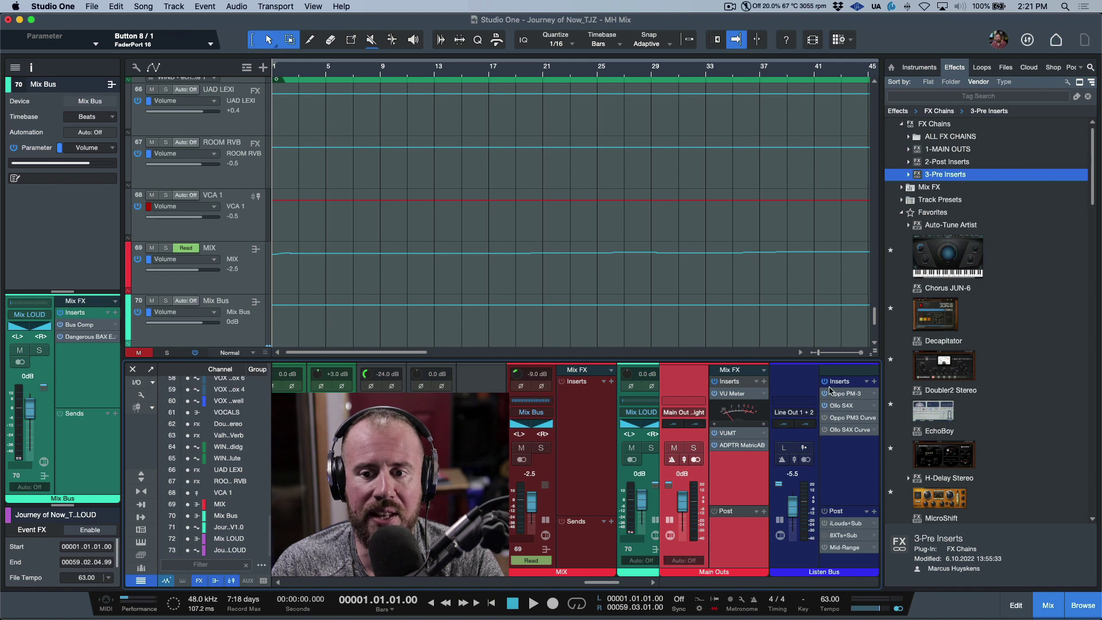
click(825, 406)
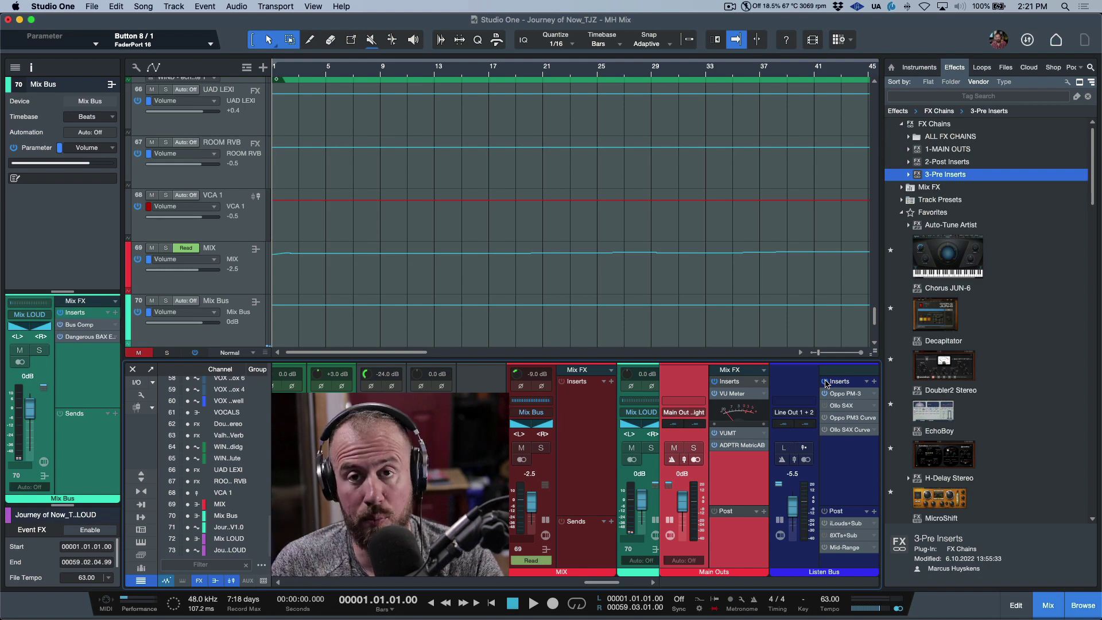
Review the iLouds+Sub, 8XTs+Sub and Mid-Range inserts and the FX chain options in the Listen Bus Post section
click(855, 526)
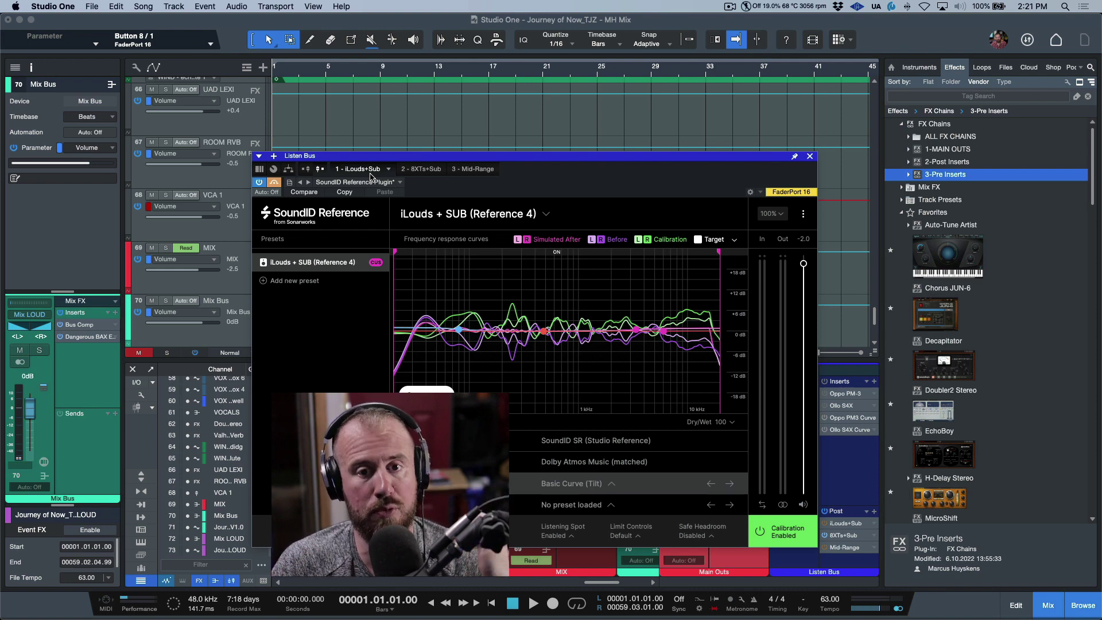
click(422, 170)
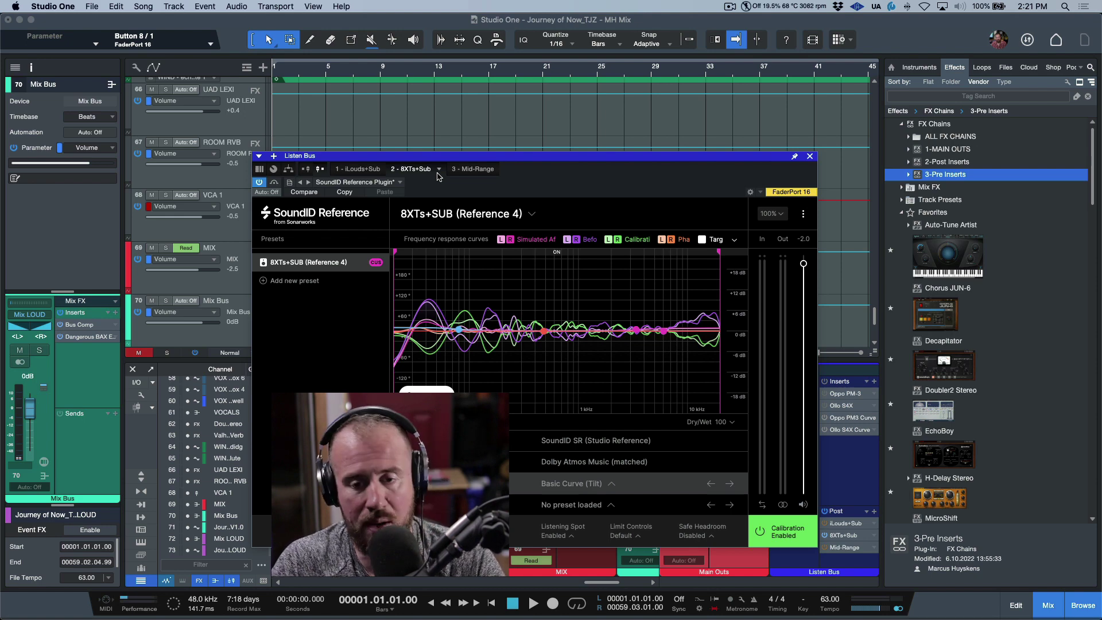
click(472, 169)
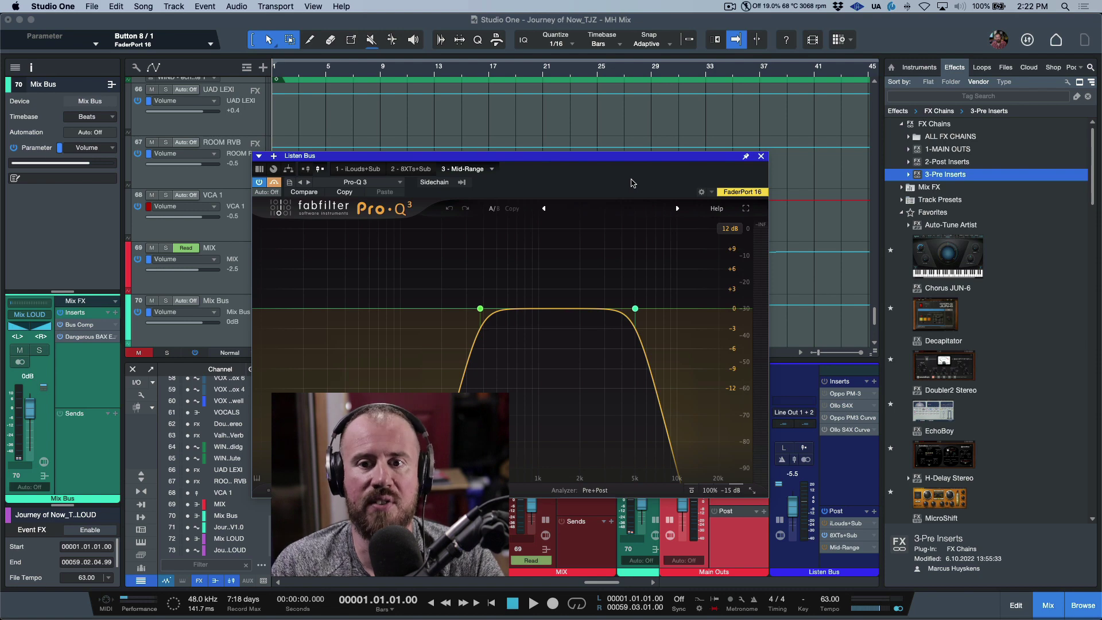
click(761, 156)
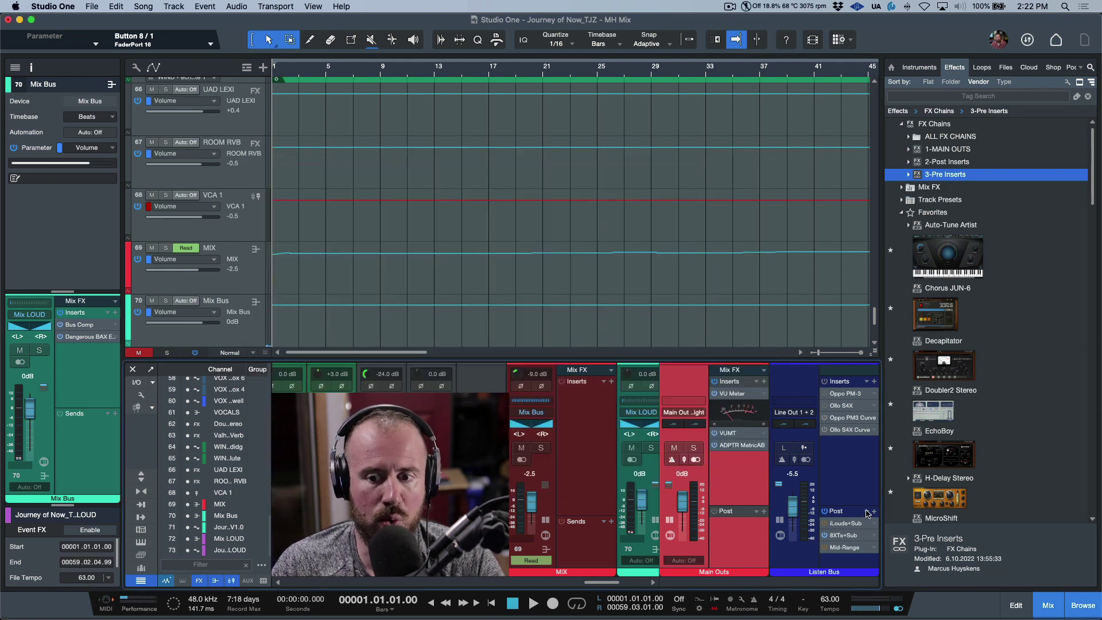
click(867, 511)
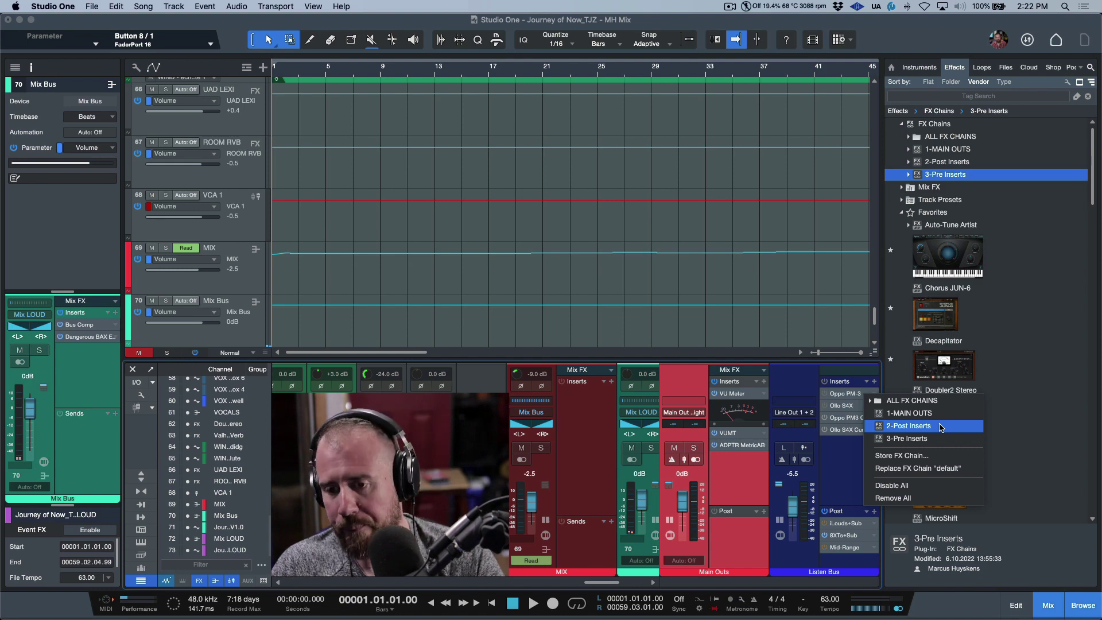
click(780, 508)
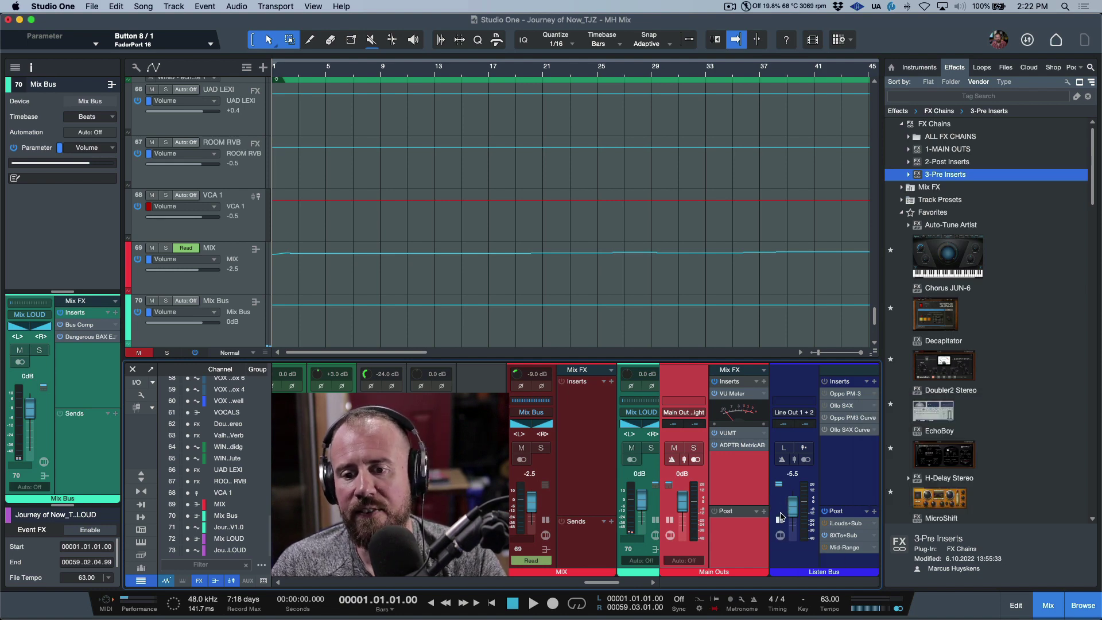
Open the Listen Bus channel editor and show its macro controls with the MIDRANGE, PM3s Bypass, S4X Bypass and Bypass + buttons
click(780, 506)
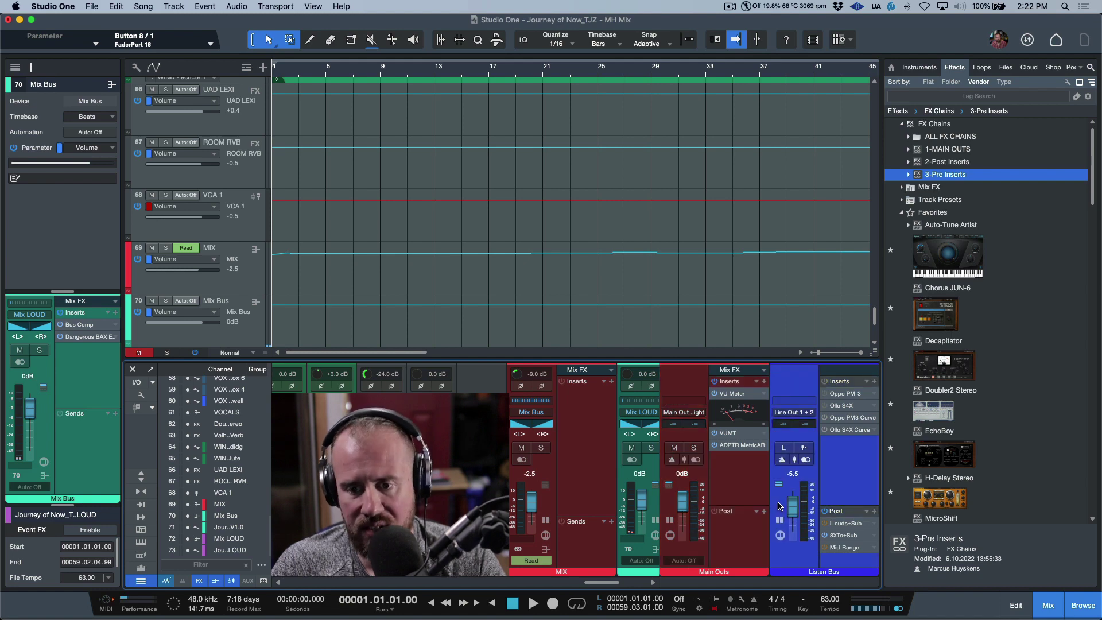
click(780, 535)
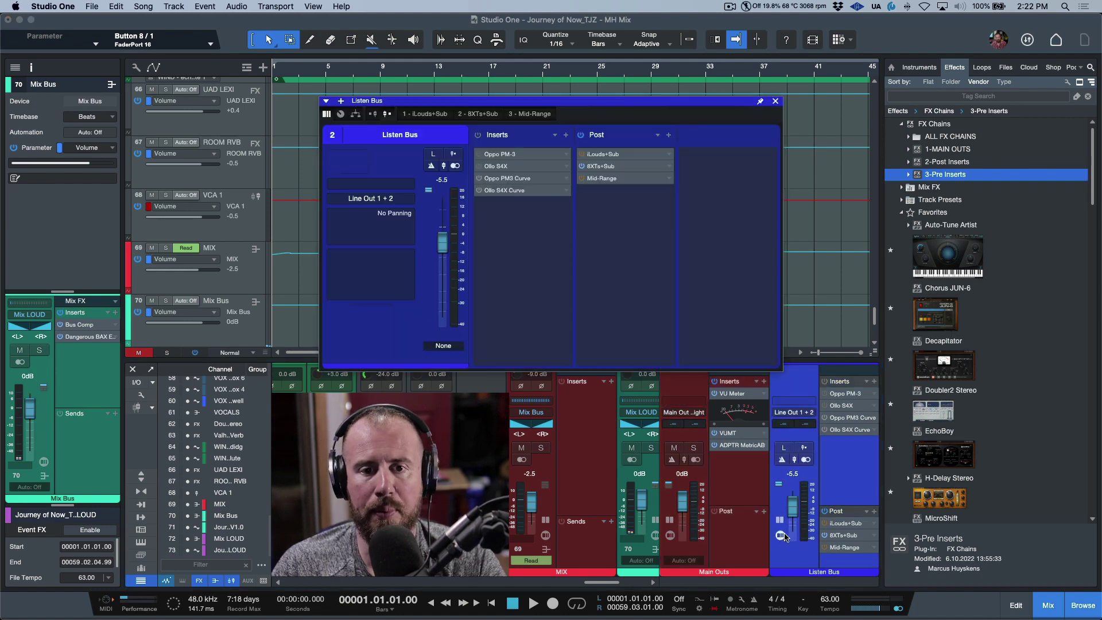
click(341, 115)
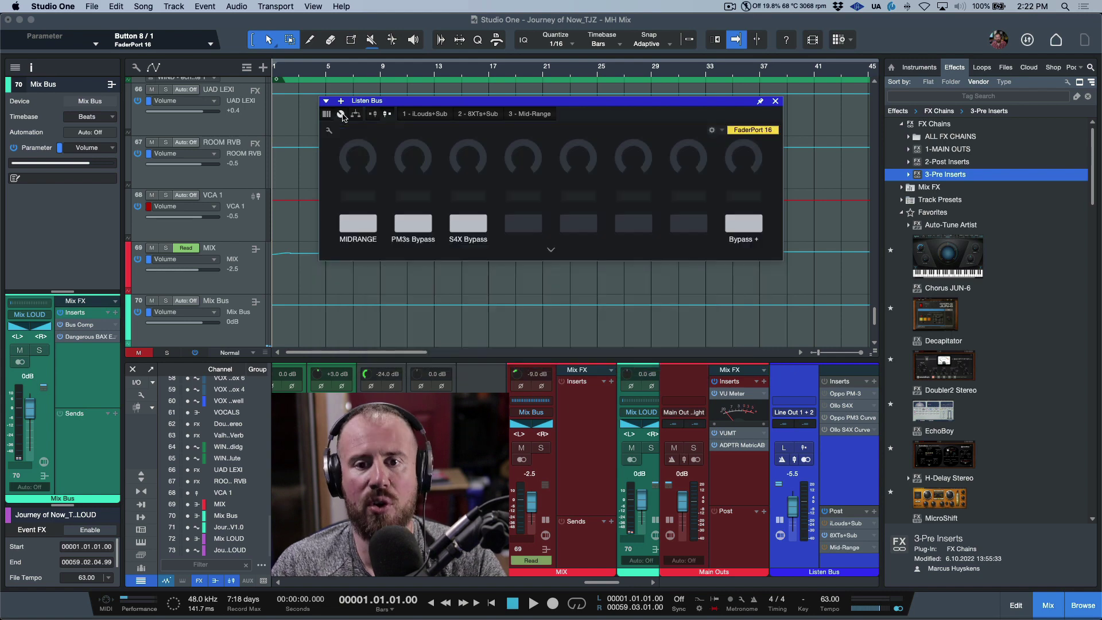
drag(585, 104, 579, 107)
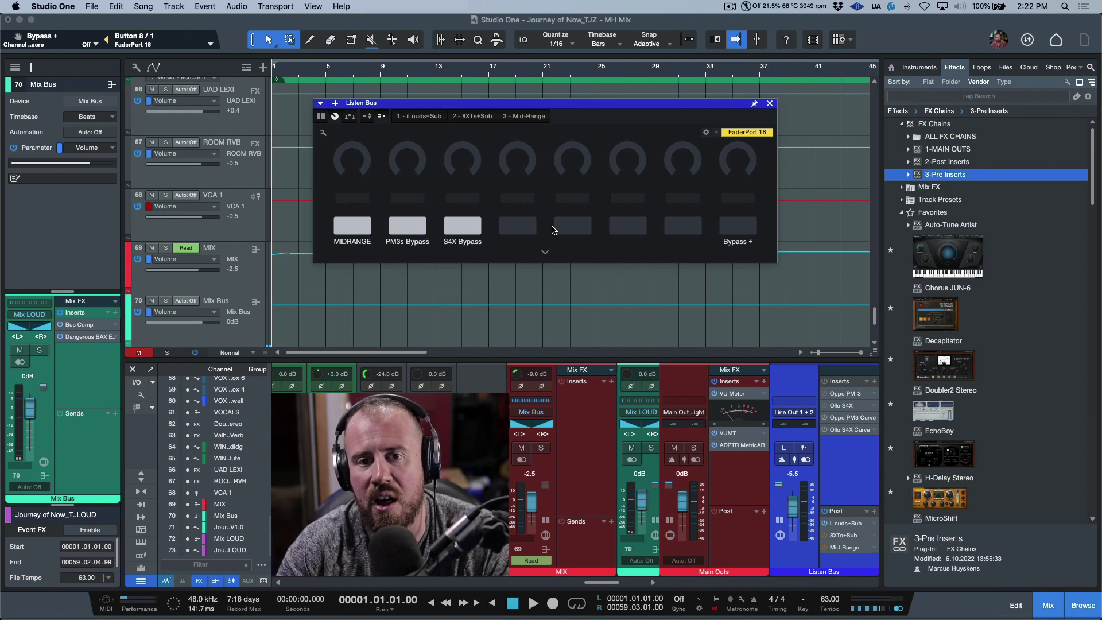
Compare the calibrations in the iLouds+Sub and 8XTs+Sub Post inserts and close the plug-in window
click(428, 117)
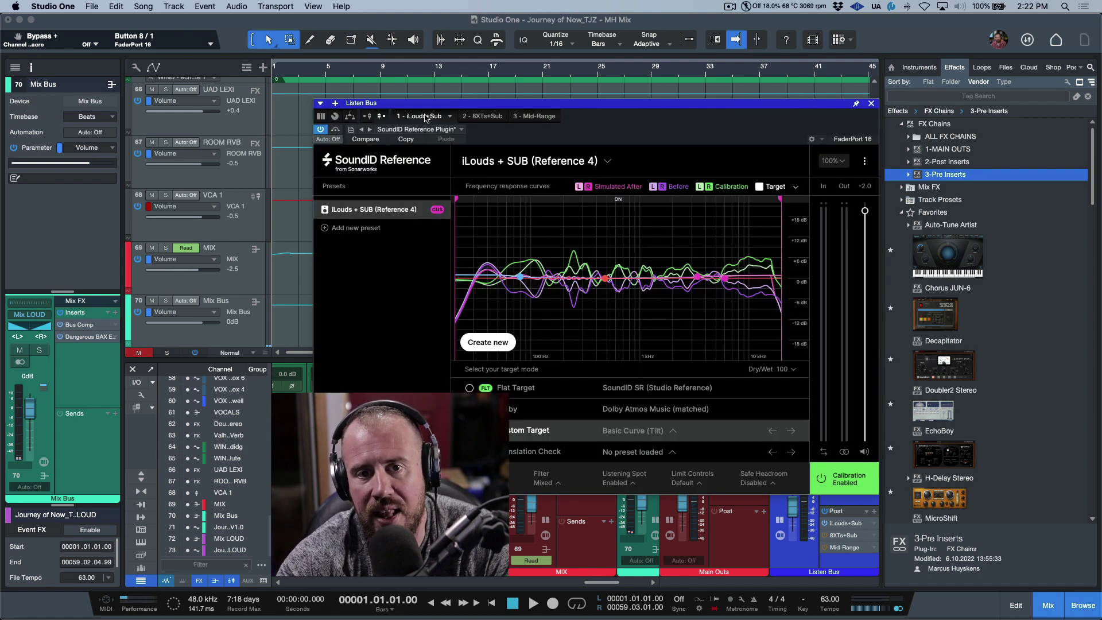
click(483, 116)
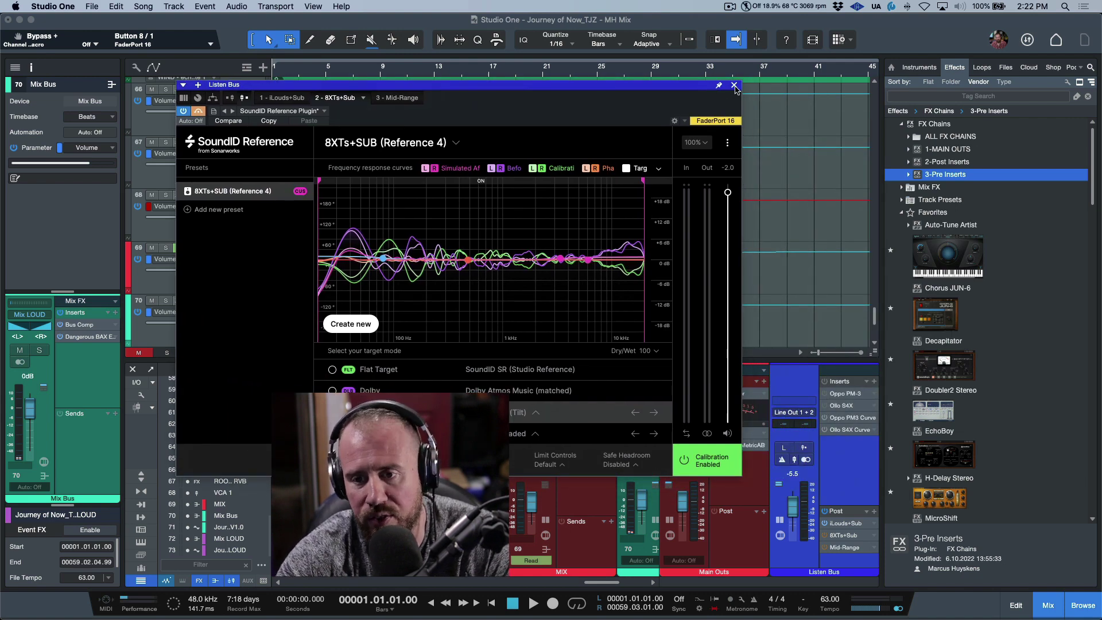
click(734, 85)
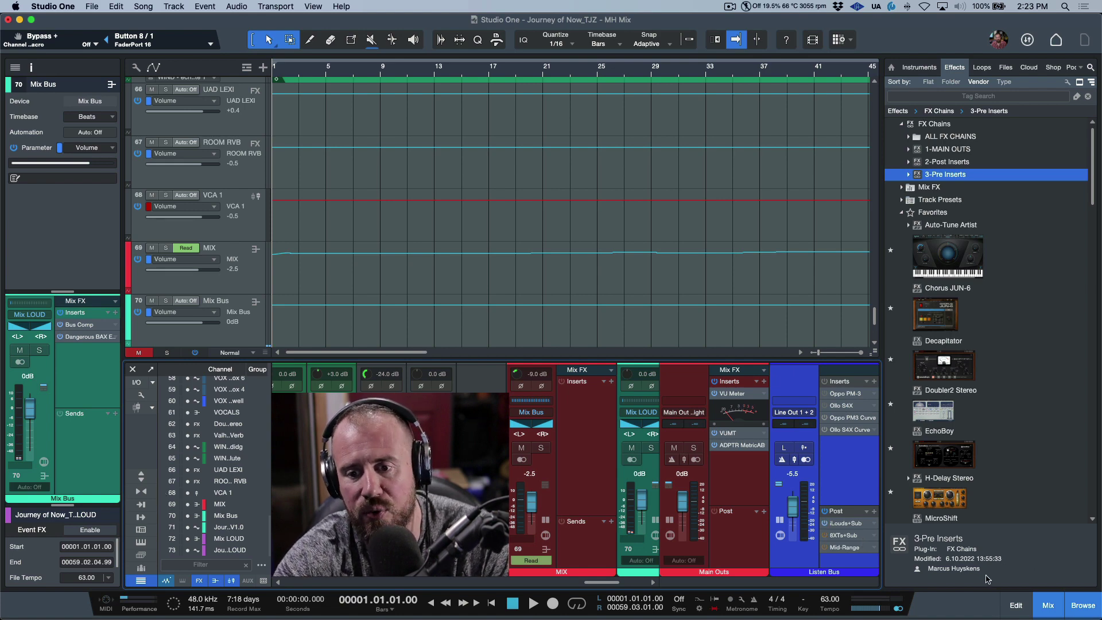
Reopen the Listen Bus macro controls and position their window over the arrangement
click(781, 535)
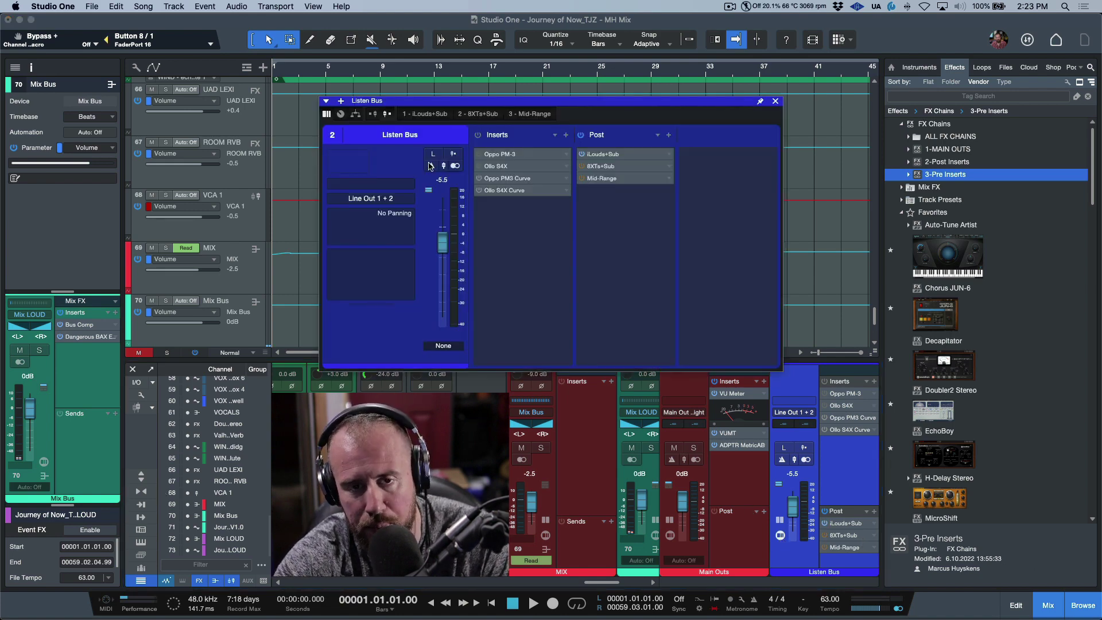
click(342, 114)
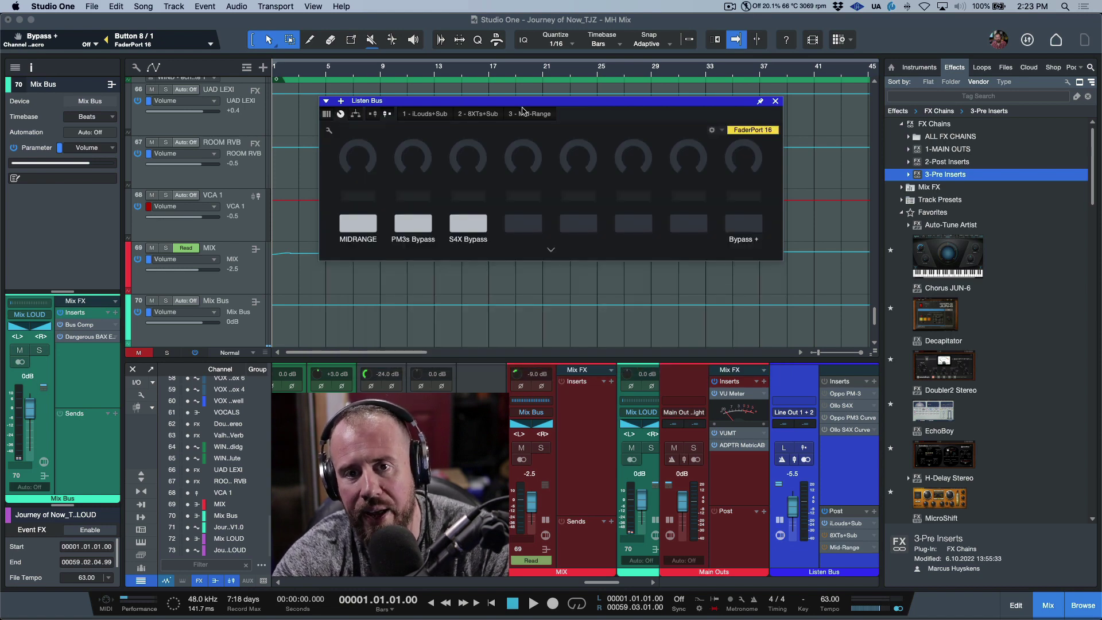
drag(546, 104, 509, 134)
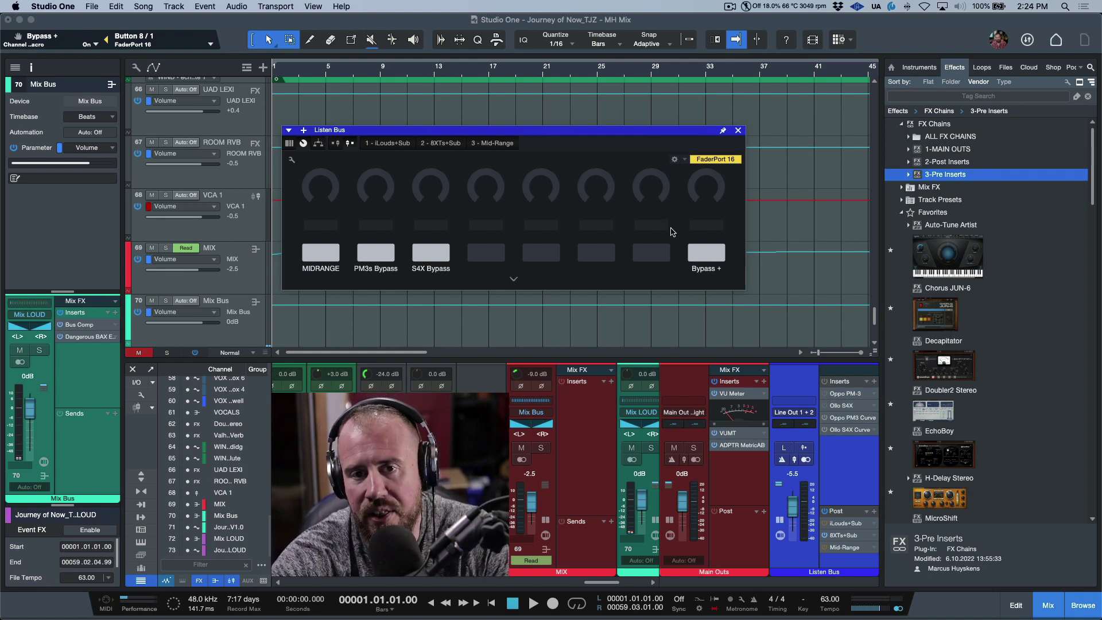
drag(659, 134, 655, 142)
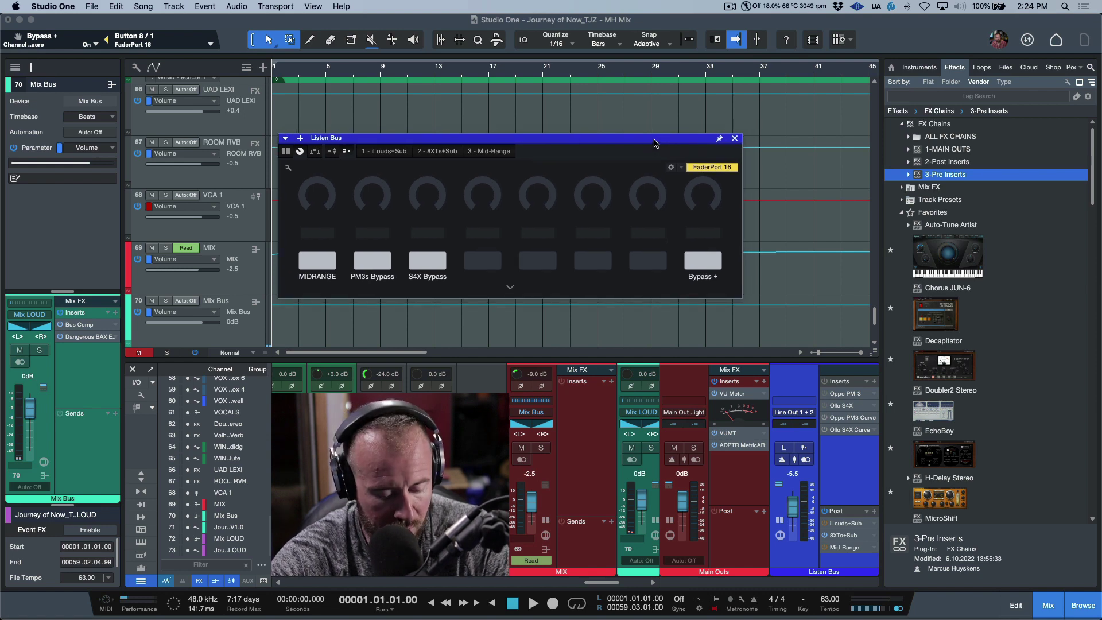
Pin the Mid-Range Pro-Q 3 window of the Listen Bus and open the channel's macro controls alongside it
double_click(849, 548)
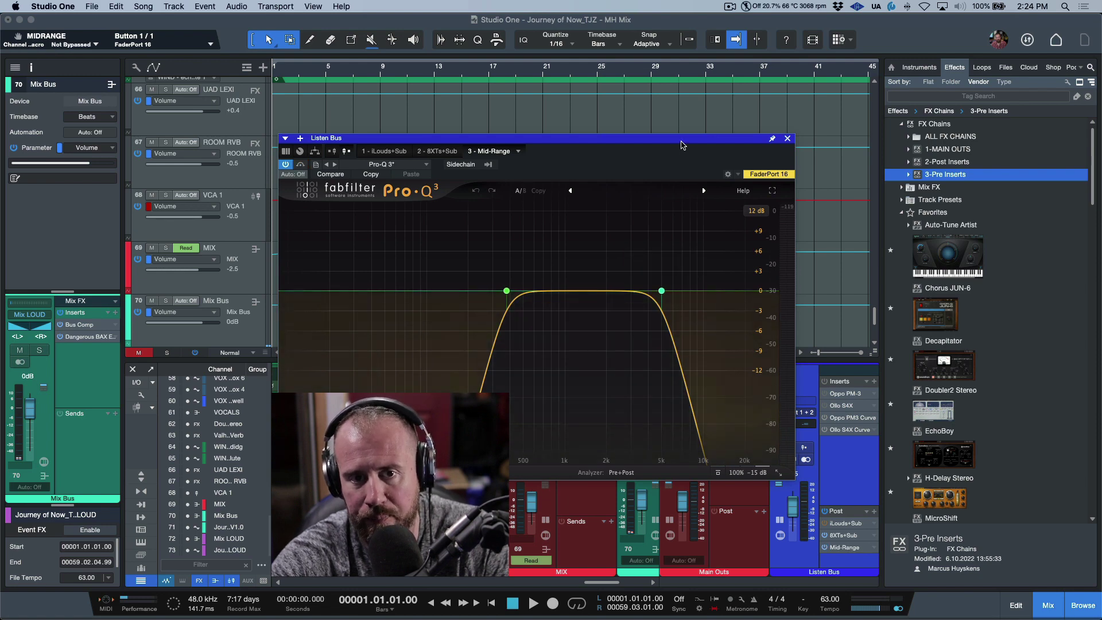
click(773, 139)
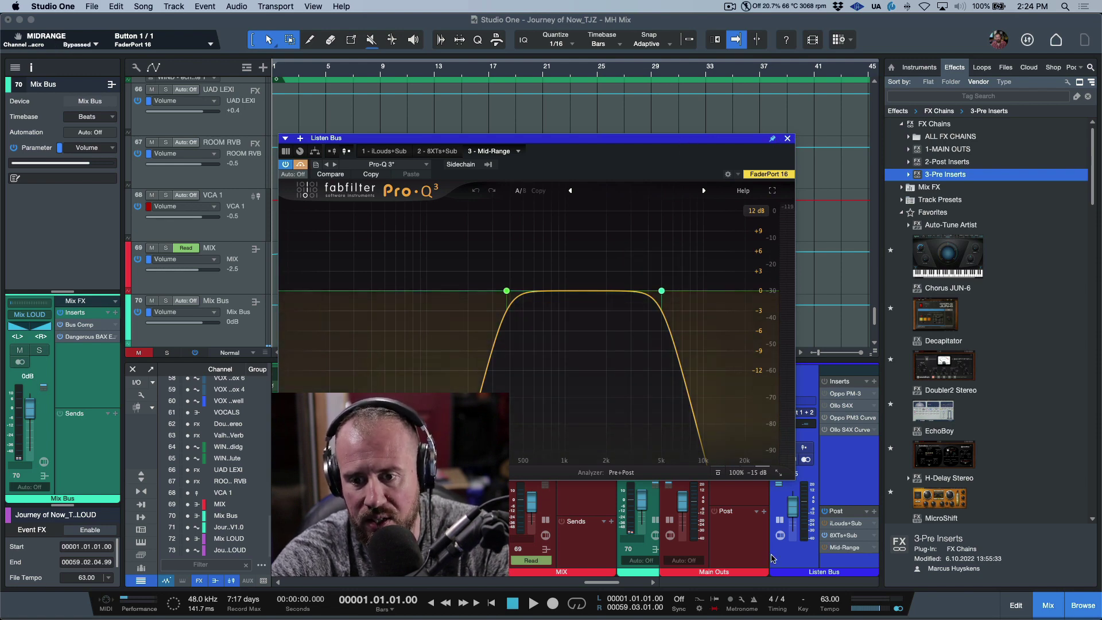
click(780, 535)
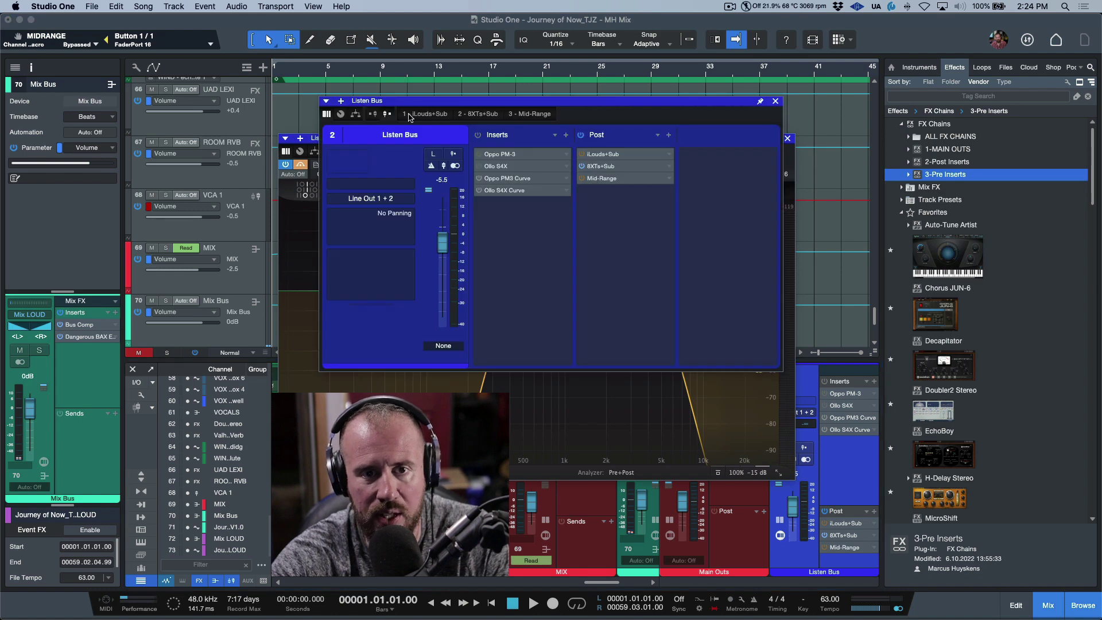
click(341, 115)
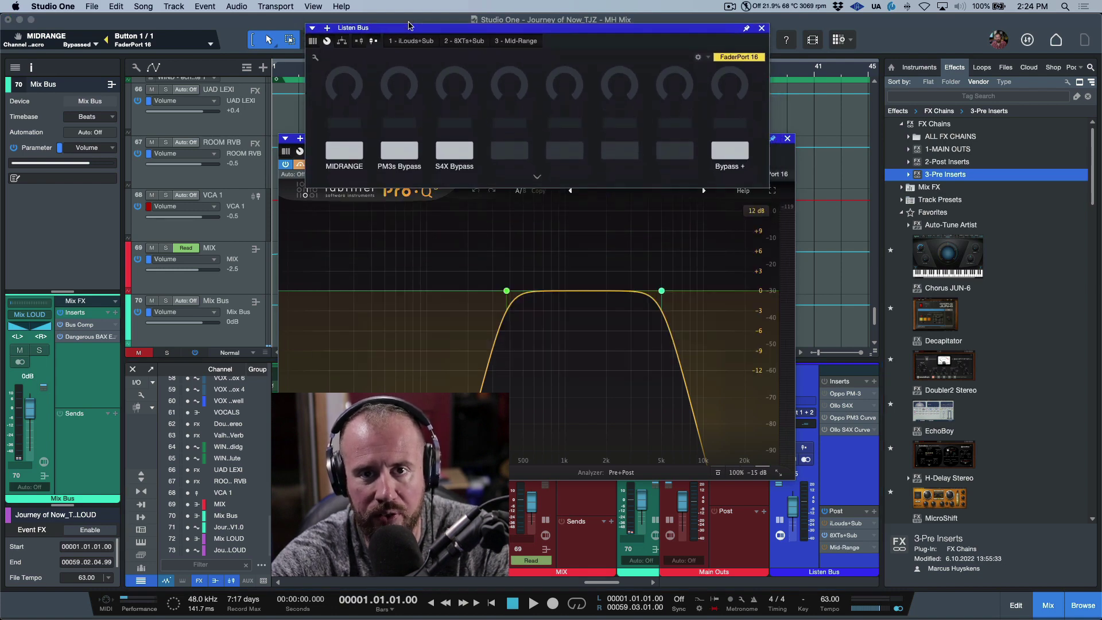
click(374, 317)
drag(571, 141, 579, 185)
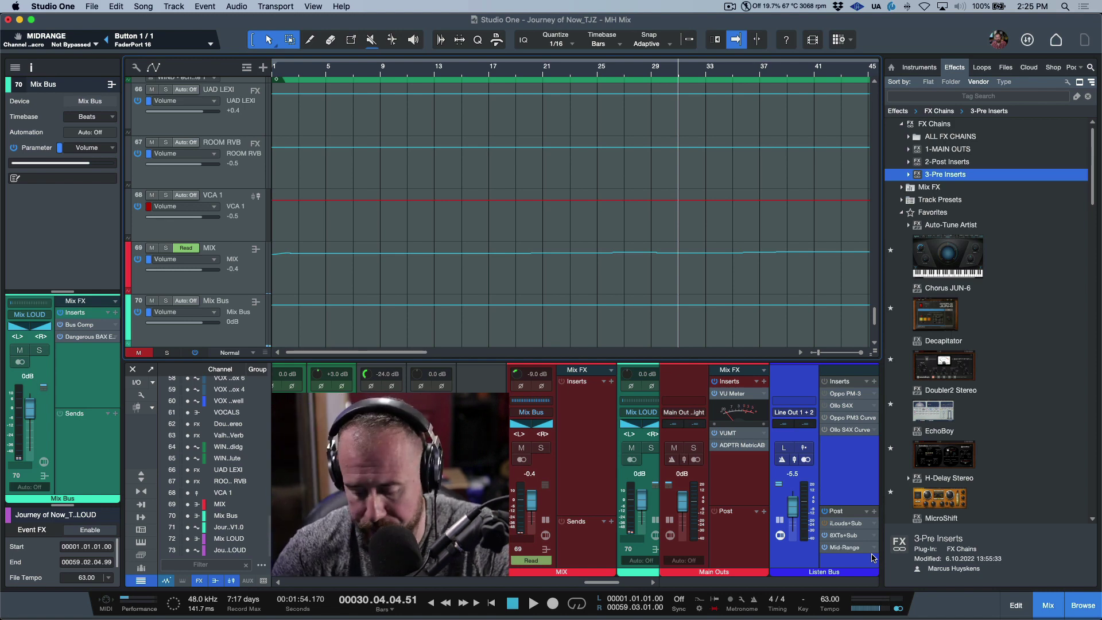
Play the song from bar 30 to audition the Mid-Range insert on the Listen Bus, and stop playback
key(space)
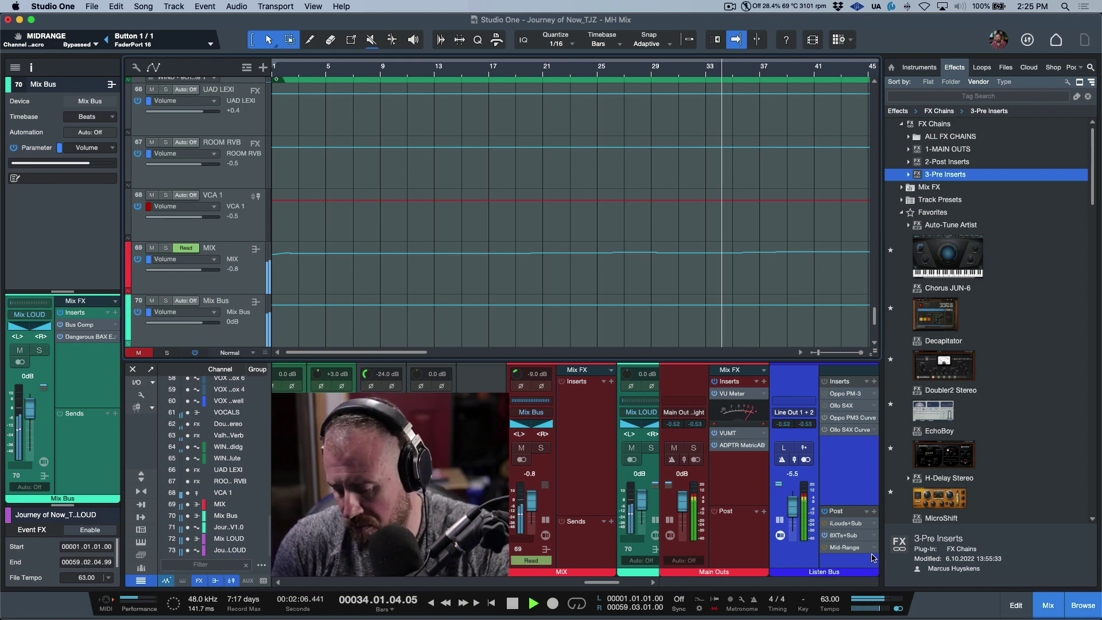
key(space)
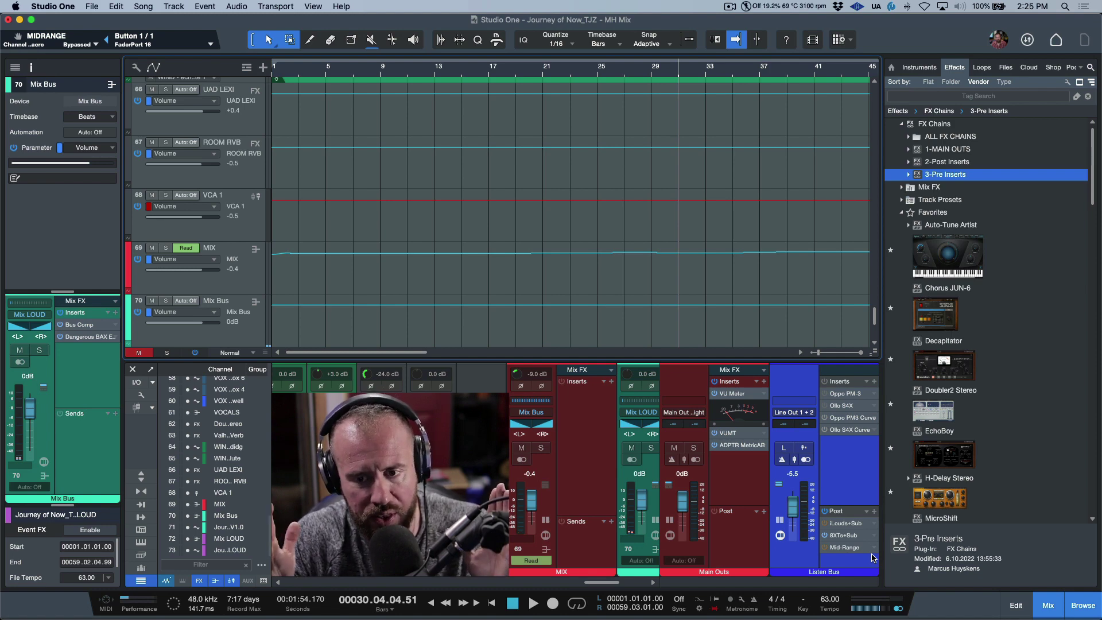
Remove all inserts from the Main Outs and from both the Inserts and Post sections of the Listen Bus
click(757, 382)
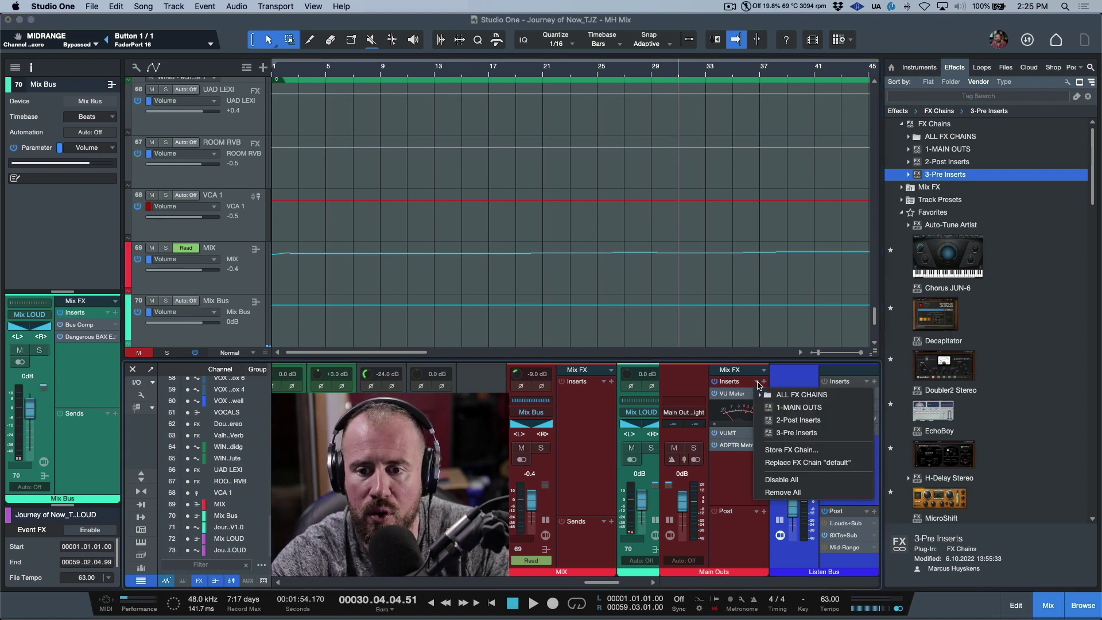
click(782, 492)
click(867, 383)
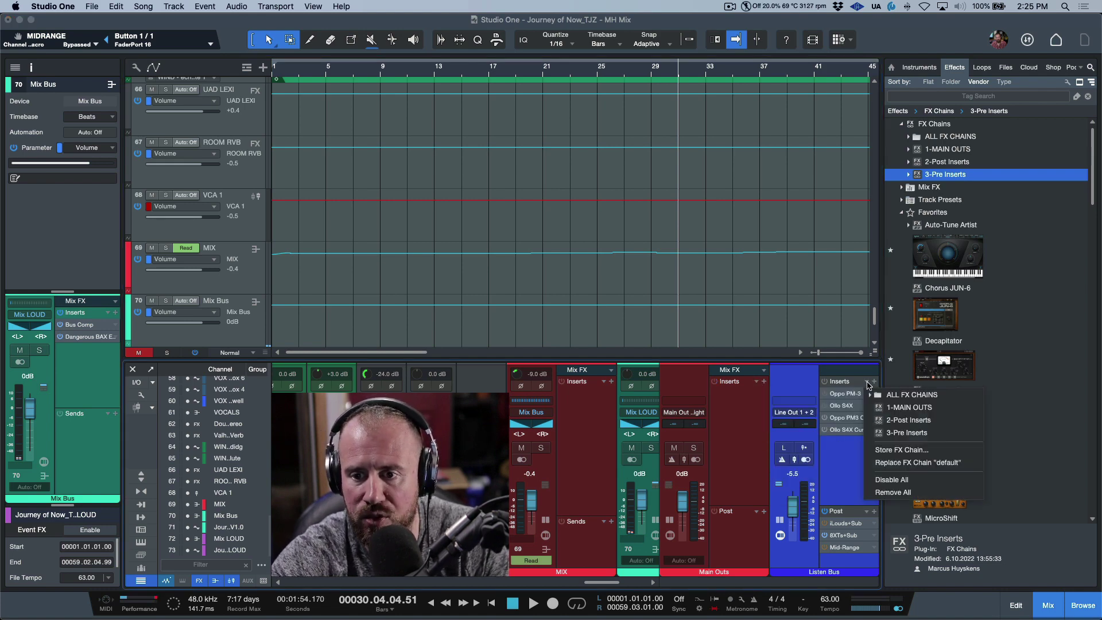
click(887, 493)
click(869, 512)
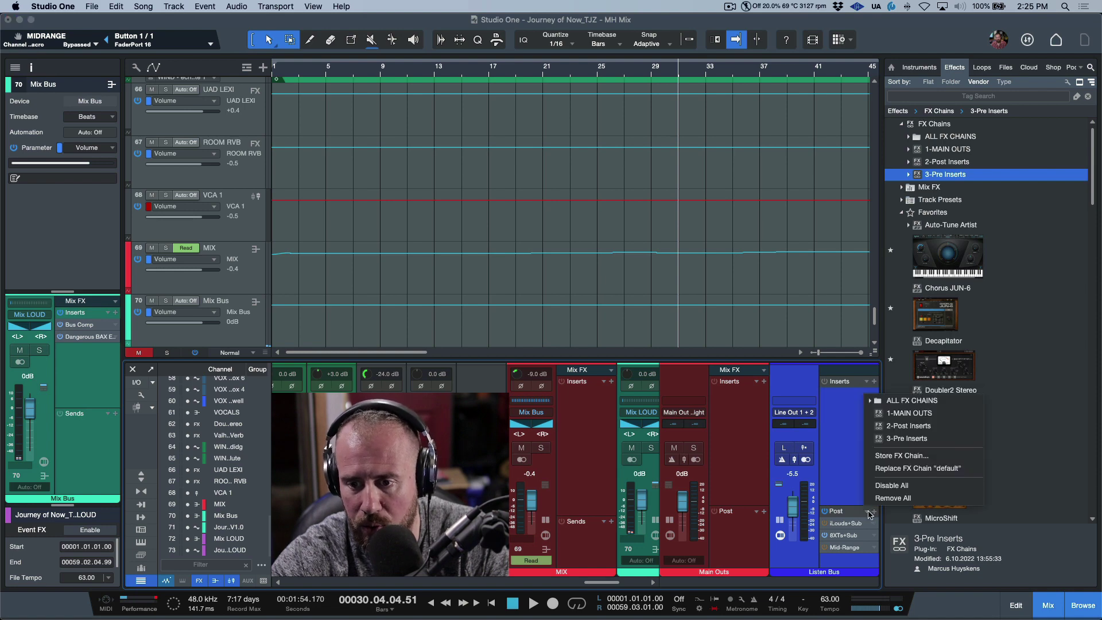
click(896, 498)
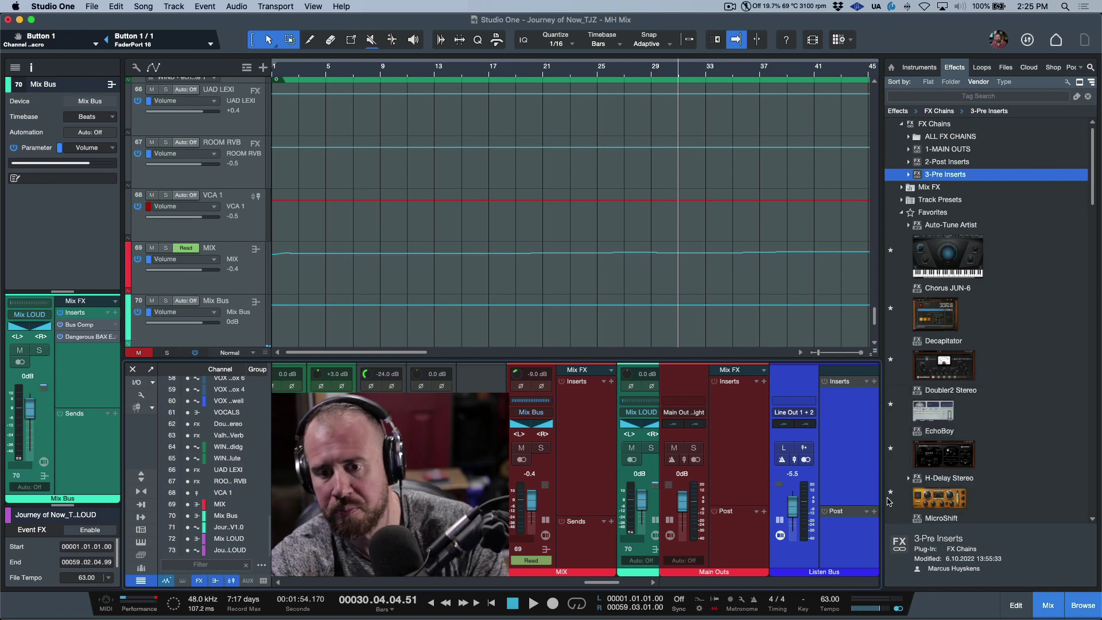
Open the macro controls of the emptied Listen Bus for inspection, and close the window
click(780, 536)
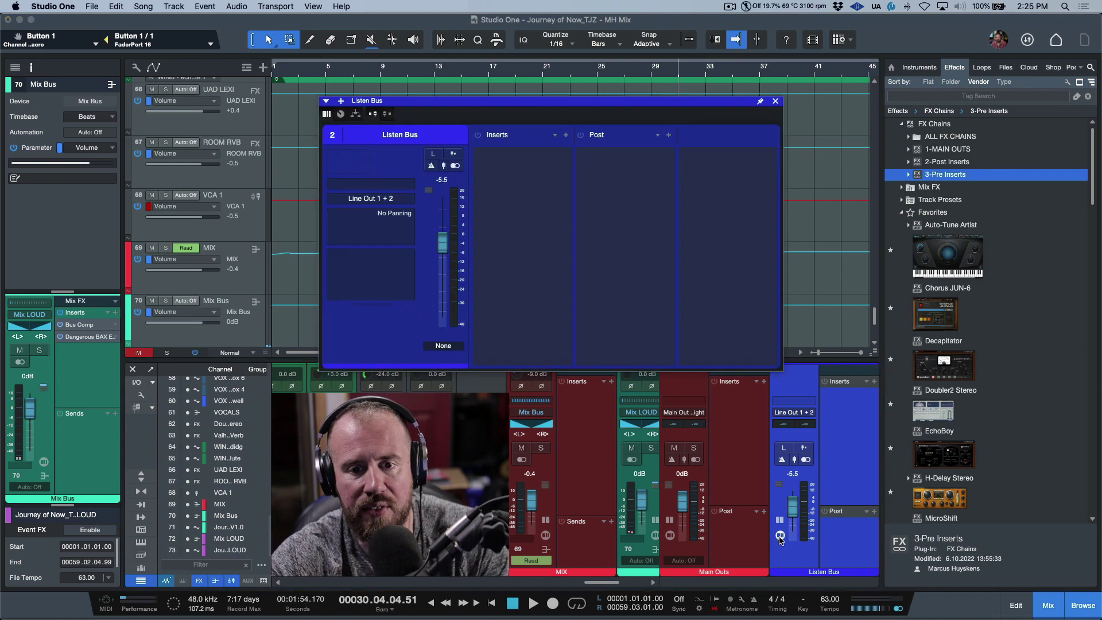
click(342, 115)
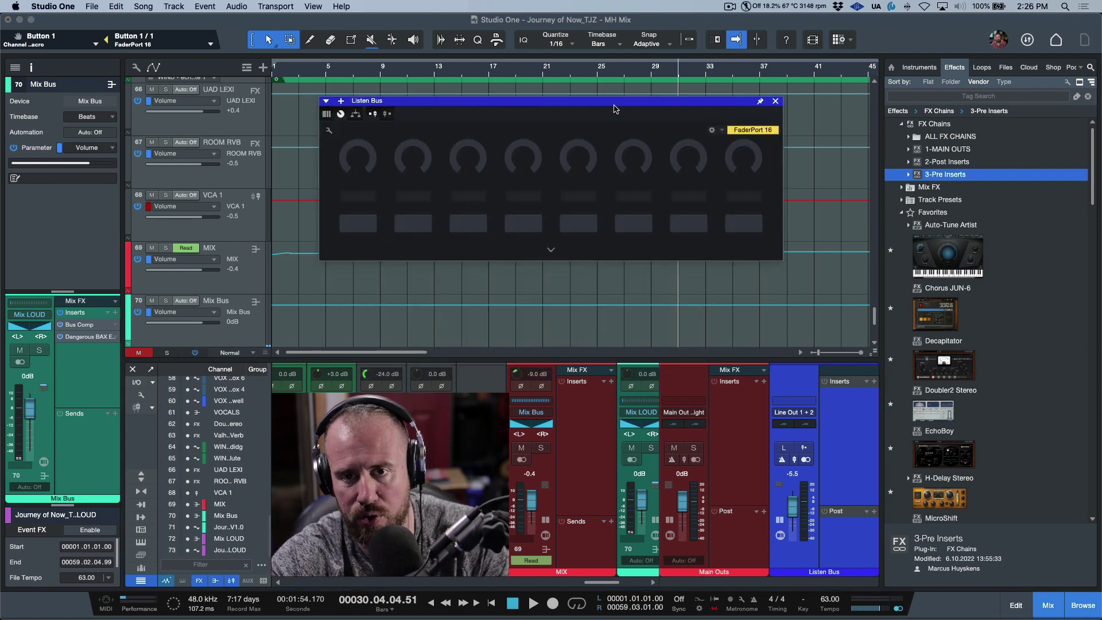
click(777, 101)
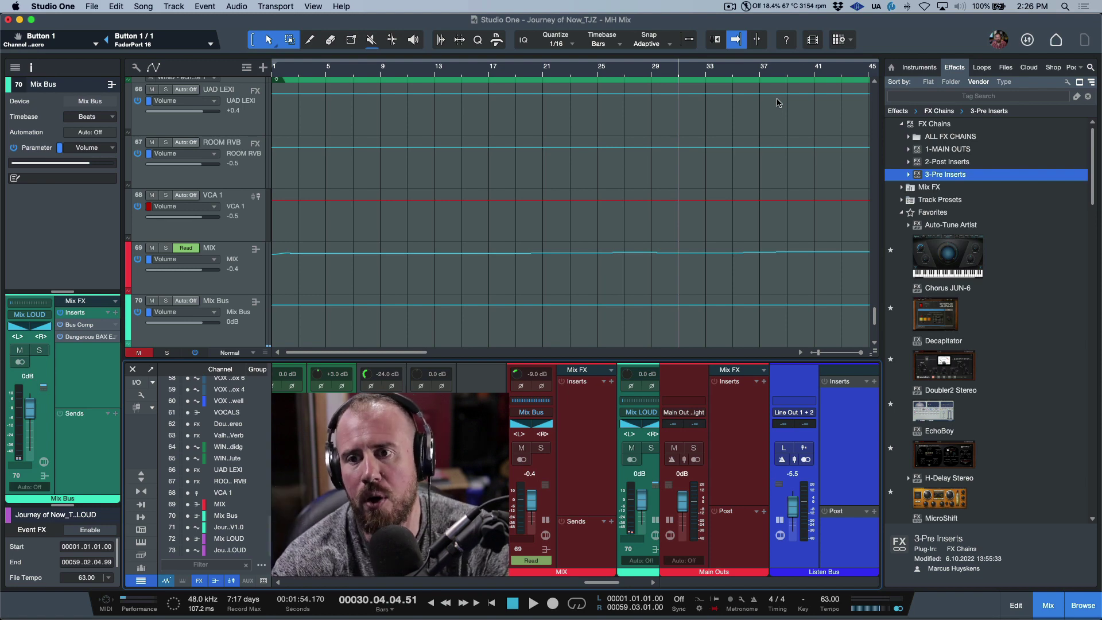
Load the 2-Post Inserts FX chain into the Post section of the Listen Bus and open the channel's macro controls
click(919, 163)
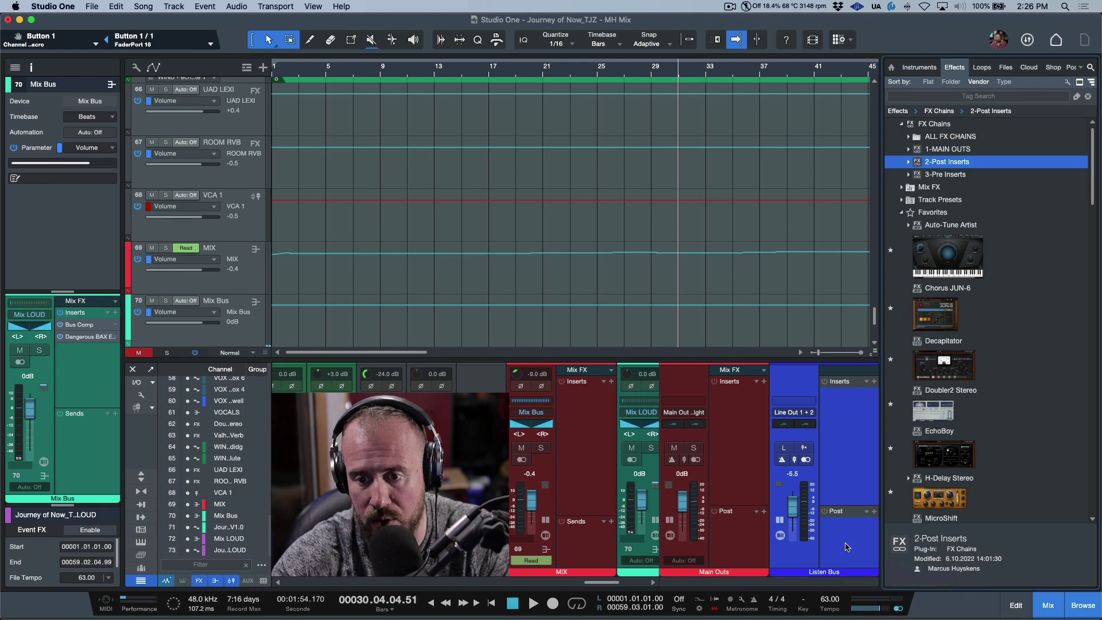
drag(845, 547, 845, 548)
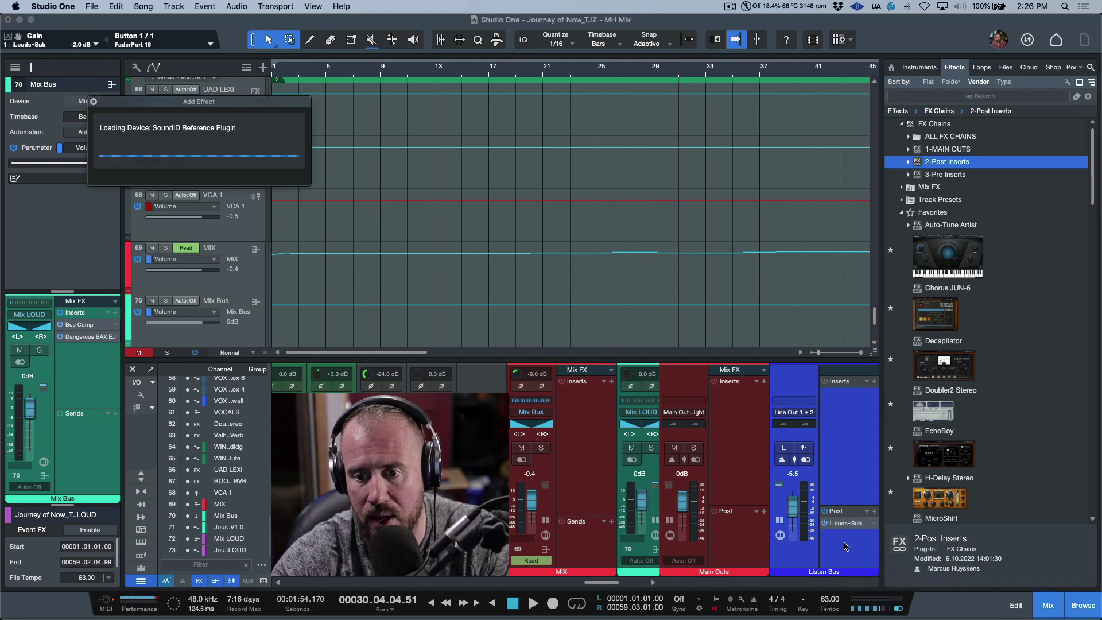
click(780, 535)
click(341, 115)
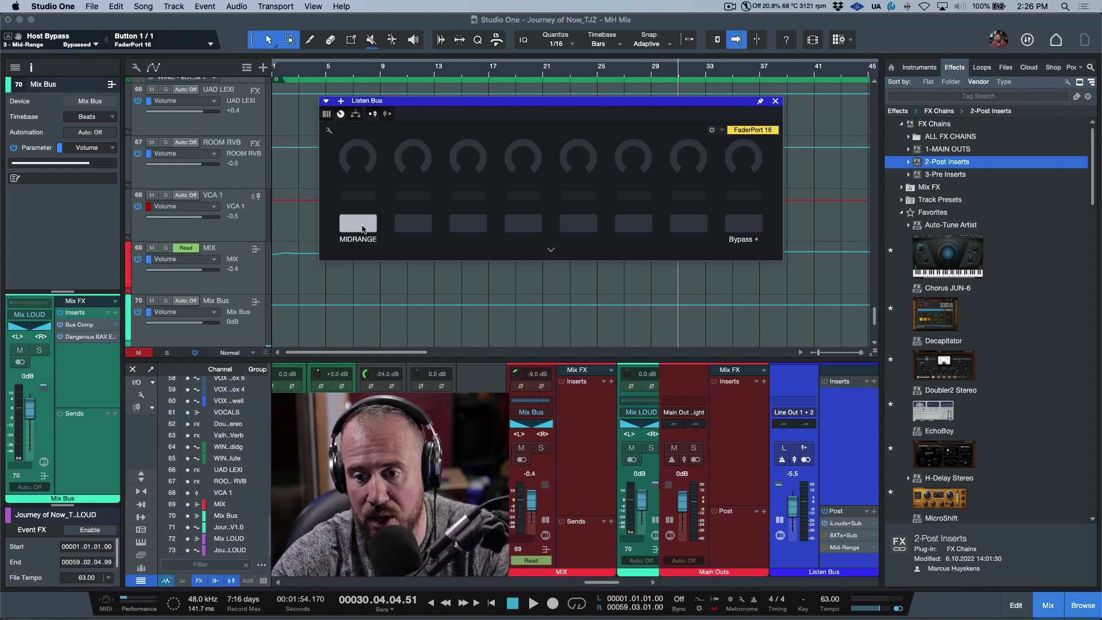
Test the Post chain's macros by switching MIDRANGE and Bypass + on and off repeatedly
click(362, 229)
click(362, 229)
click(362, 229)
click(362, 229)
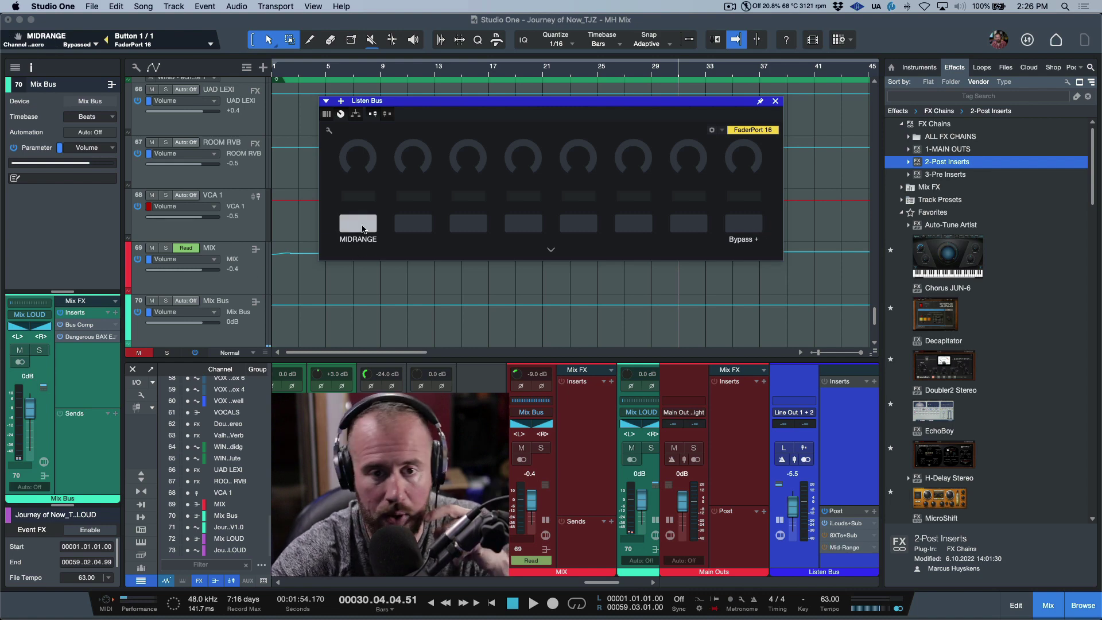
click(744, 224)
click(744, 224)
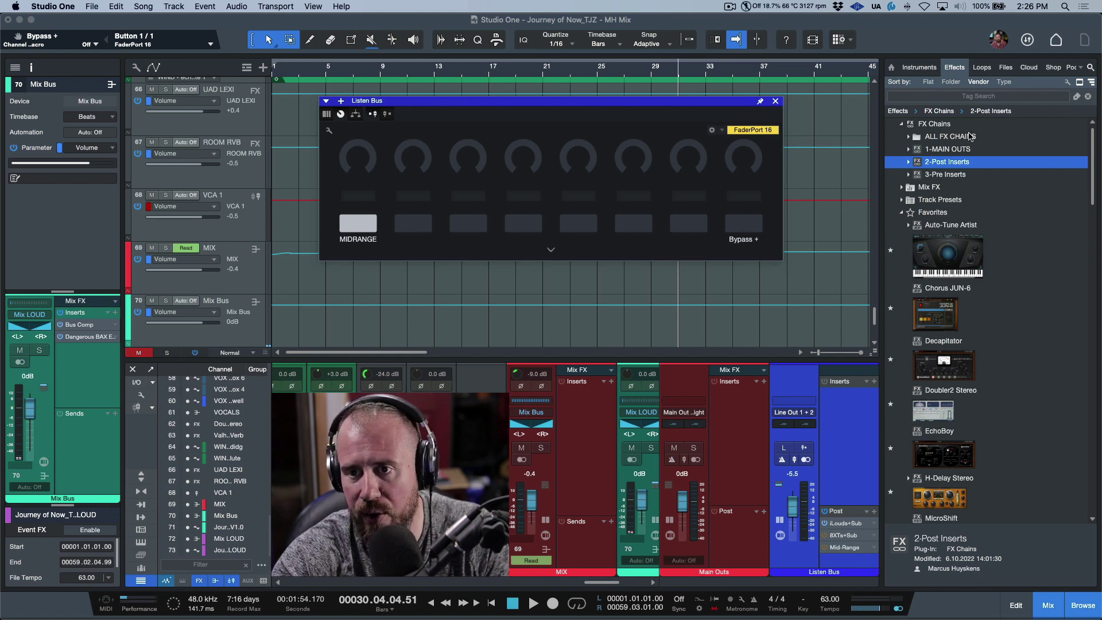
Load the 3-Pre Inserts FX chain into the Inserts section of the Listen Bus and reopen the channel's macro controls
click(917, 176)
drag(917, 176, 833, 409)
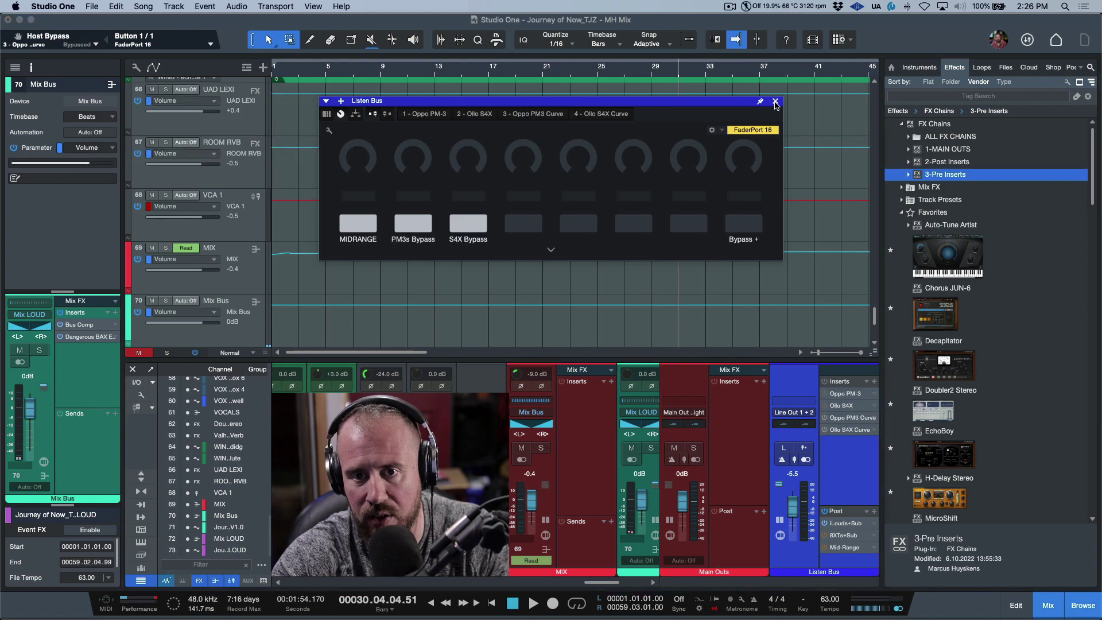
click(775, 102)
click(780, 535)
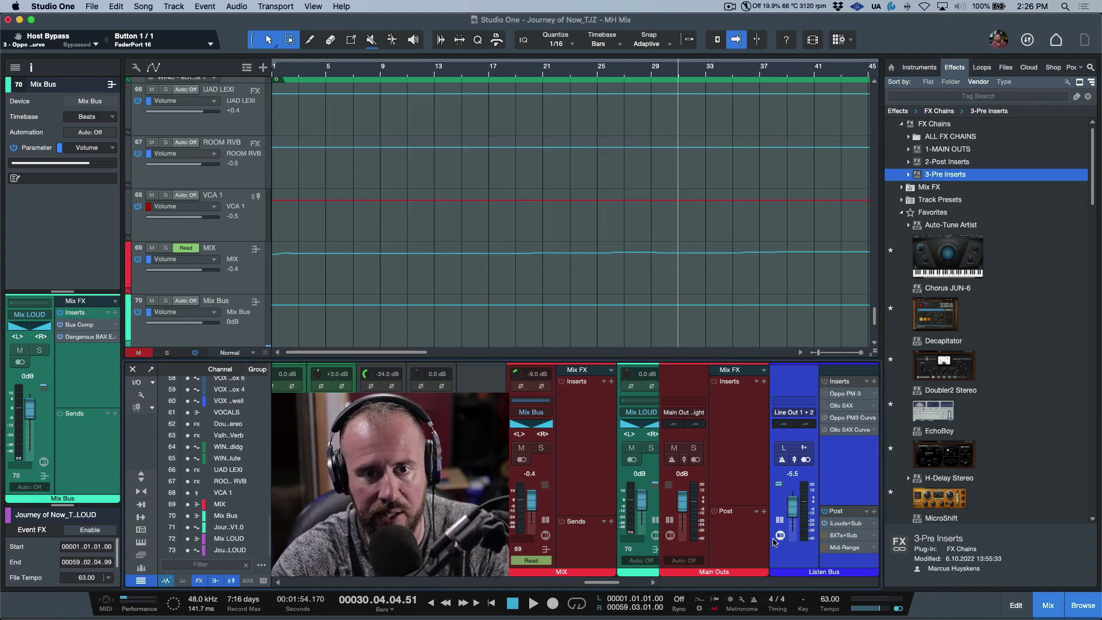
click(341, 114)
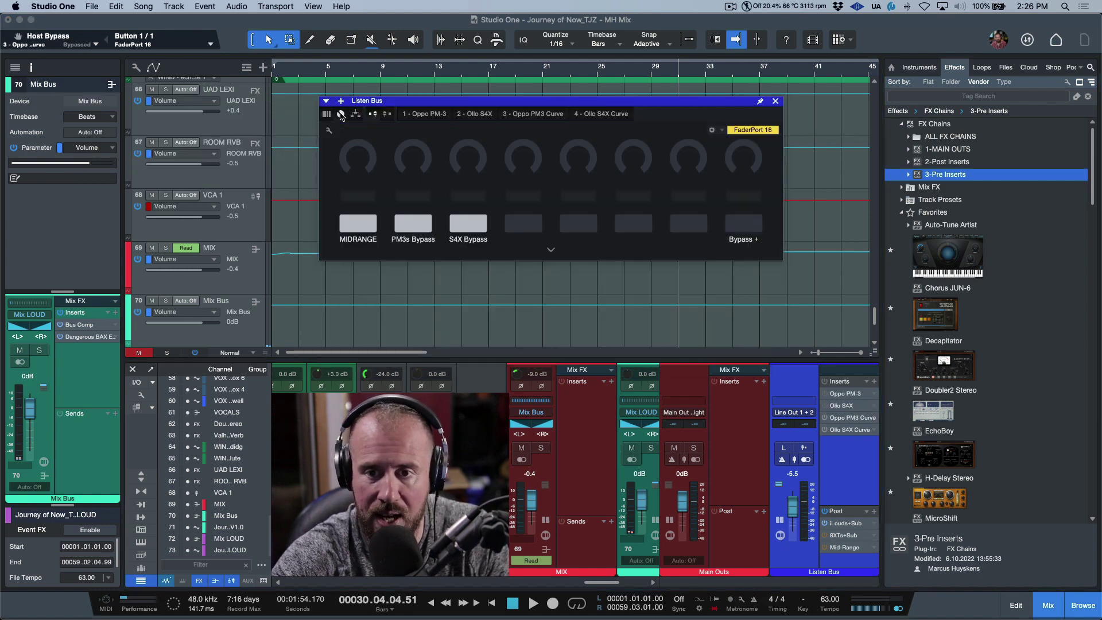
Toggle the Bypass + macro on and off, and switch the MIDRANGE macro to Not Bypassed
click(752, 228)
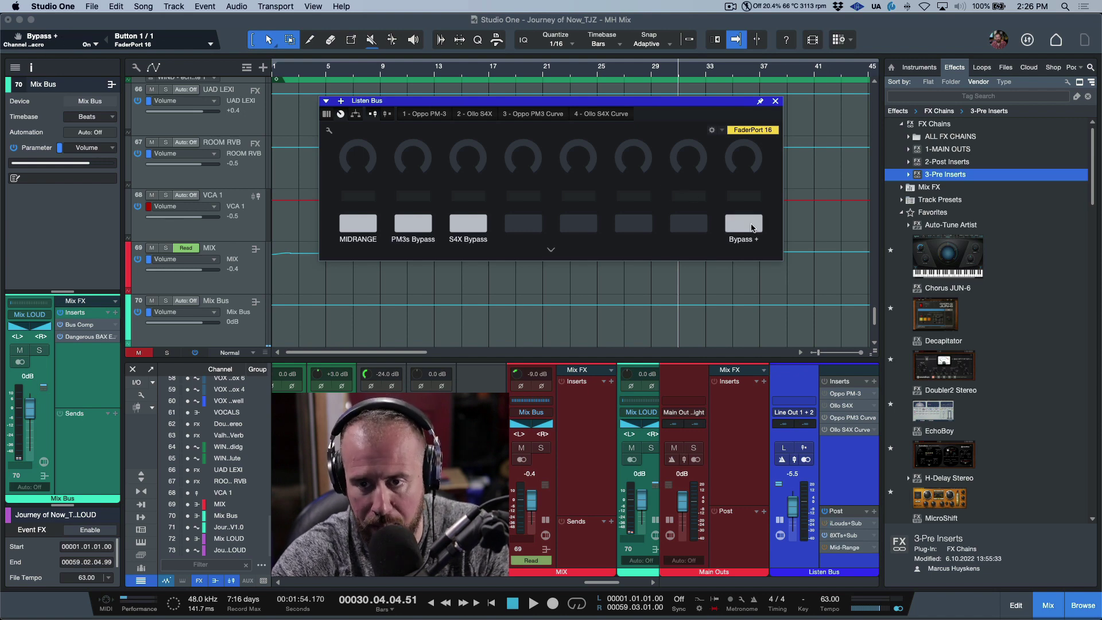
click(752, 228)
click(367, 225)
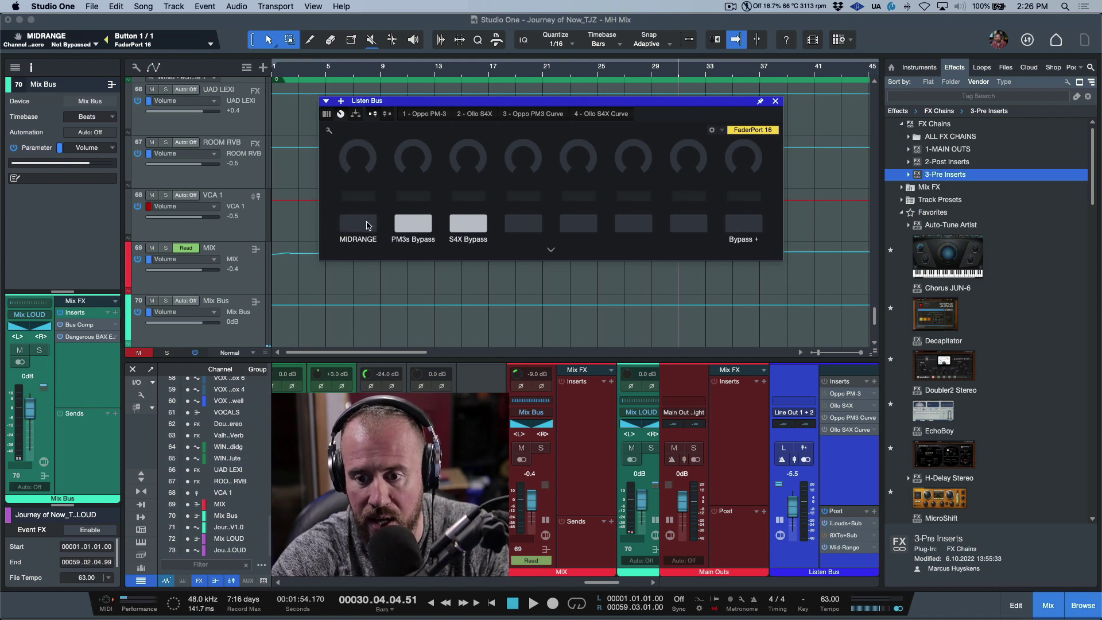
click(368, 225)
click(368, 225)
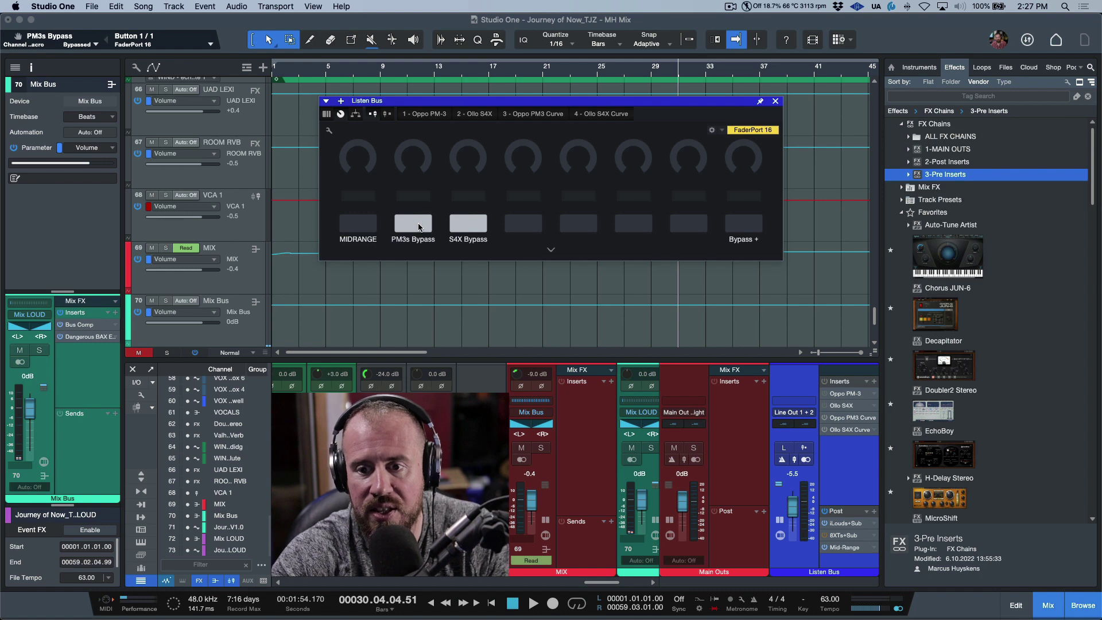
Test the PM3s Bypass and S4X Bypass macros by toggling each one against the Listen Bus headphone inserts
click(429, 229)
click(428, 229)
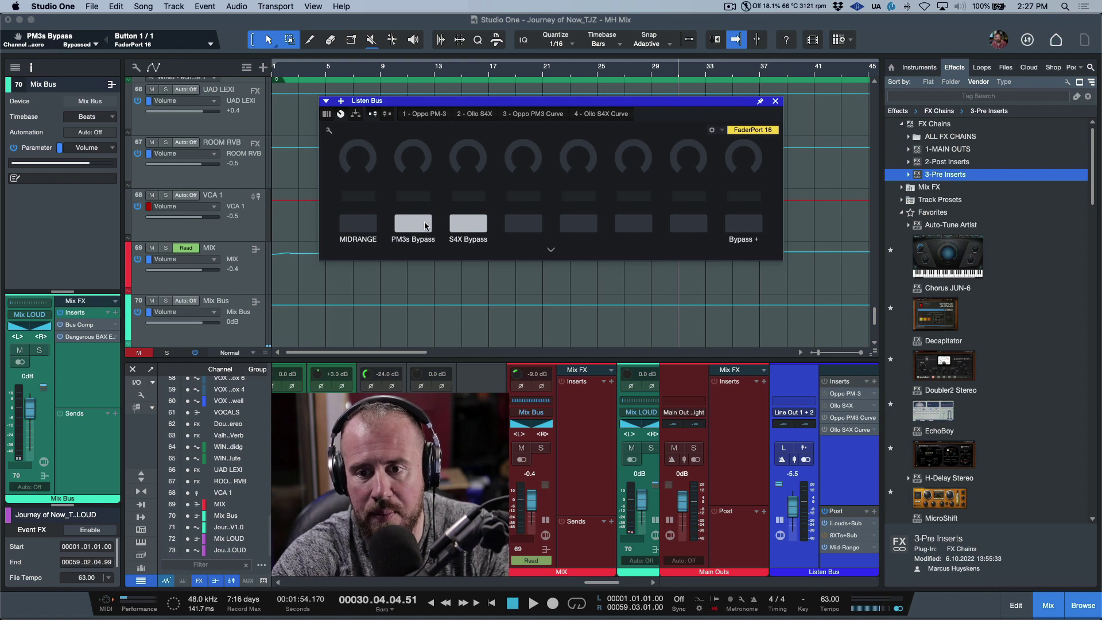
click(826, 393)
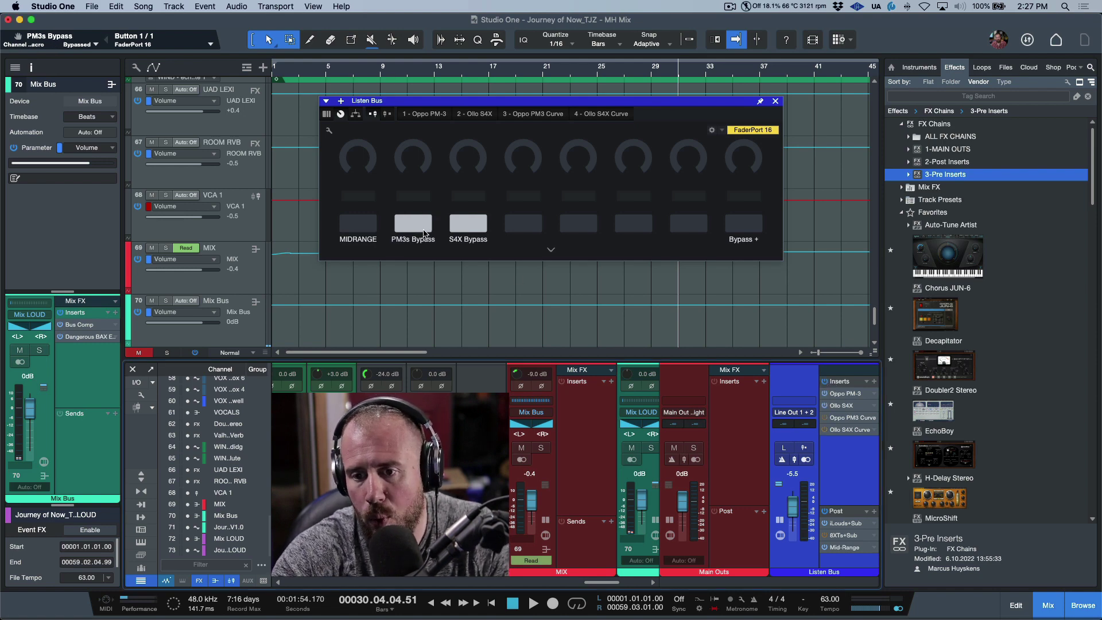
click(425, 225)
click(423, 226)
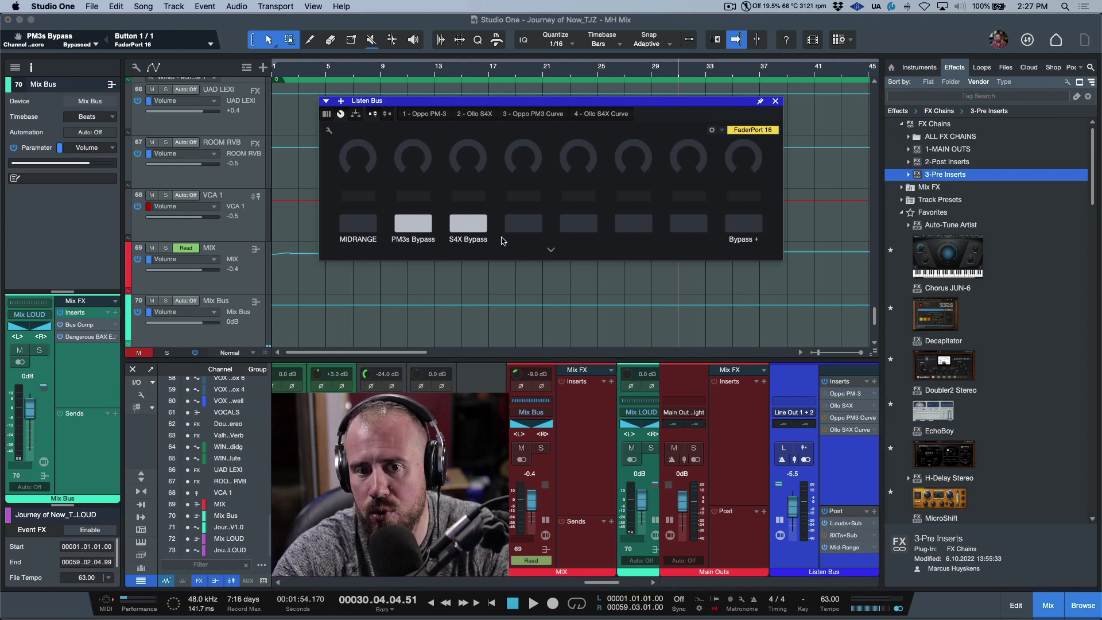
click(481, 225)
click(481, 225)
click(481, 225)
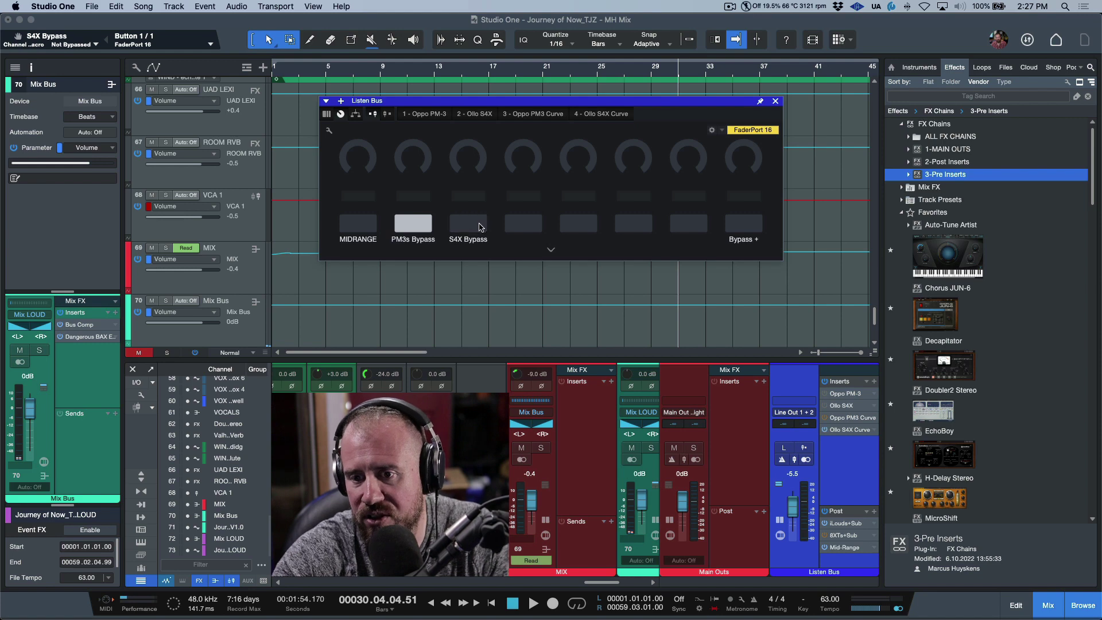
click(481, 225)
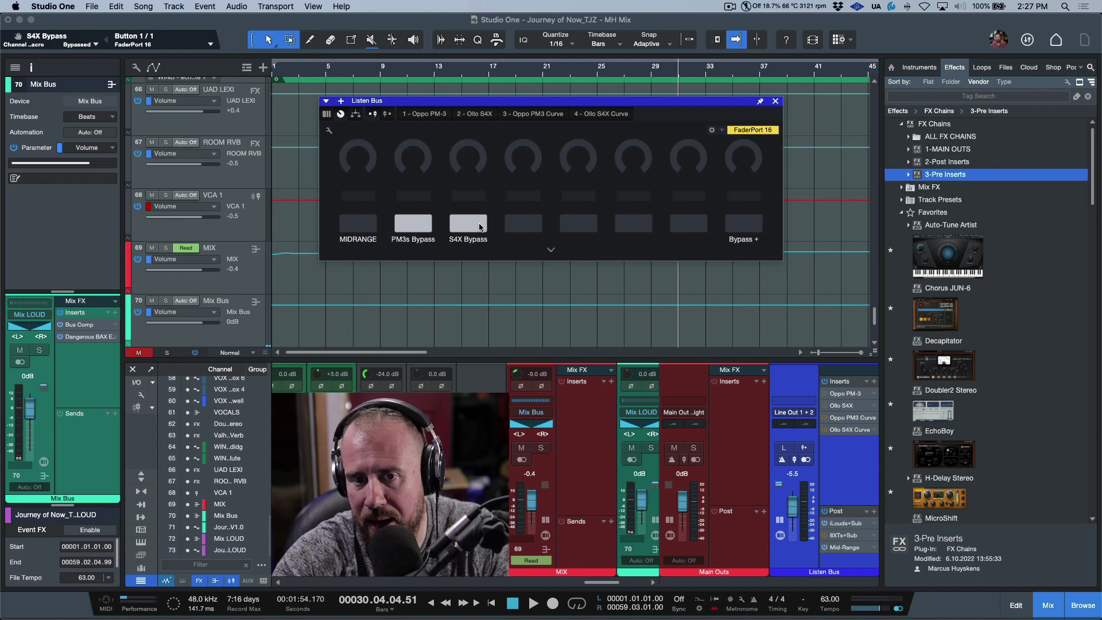
Examine the EQ curve in the Oppo PM3 Curve insert of the Listen Bus, and close the plug-in window
double_click(848, 421)
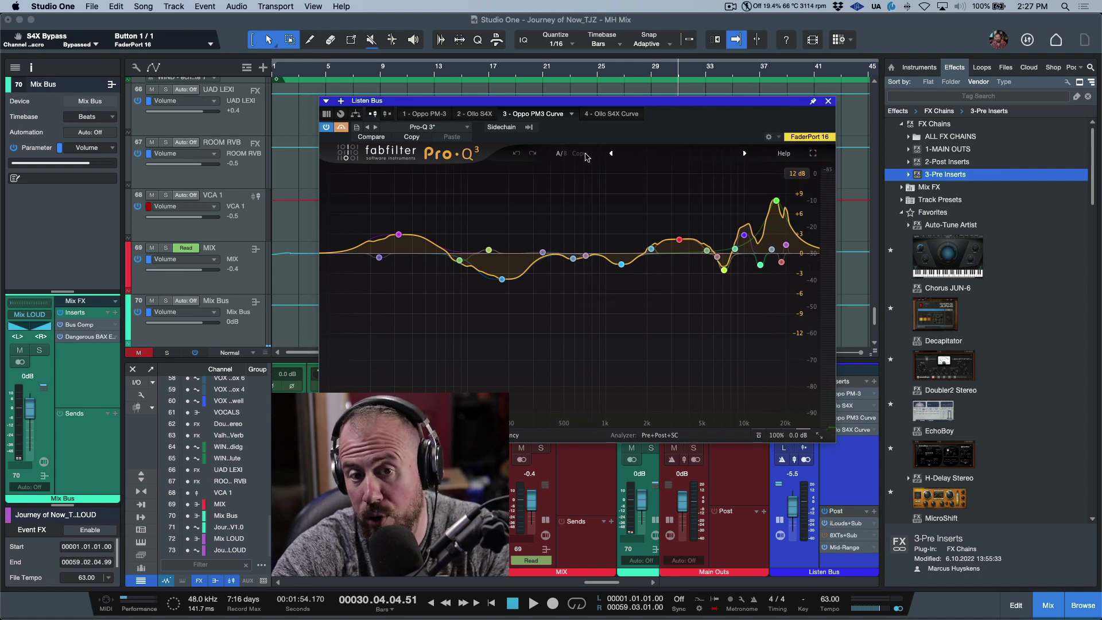
click(618, 114)
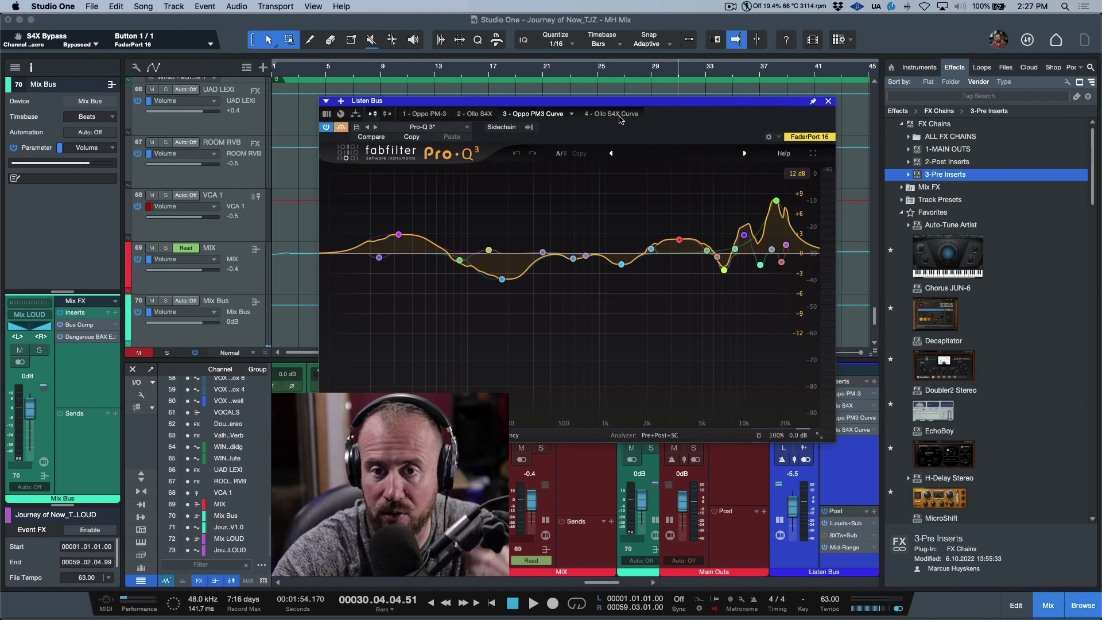
click(828, 102)
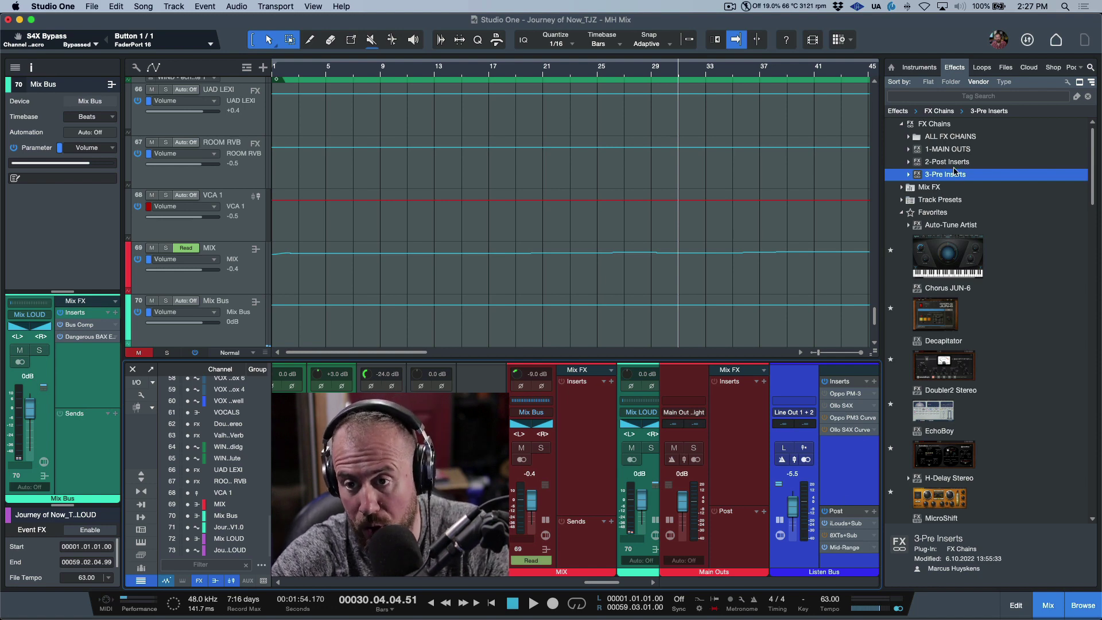
Review the macro buttons of the Listen Bus with both FX chains loaded, and close the window
click(780, 535)
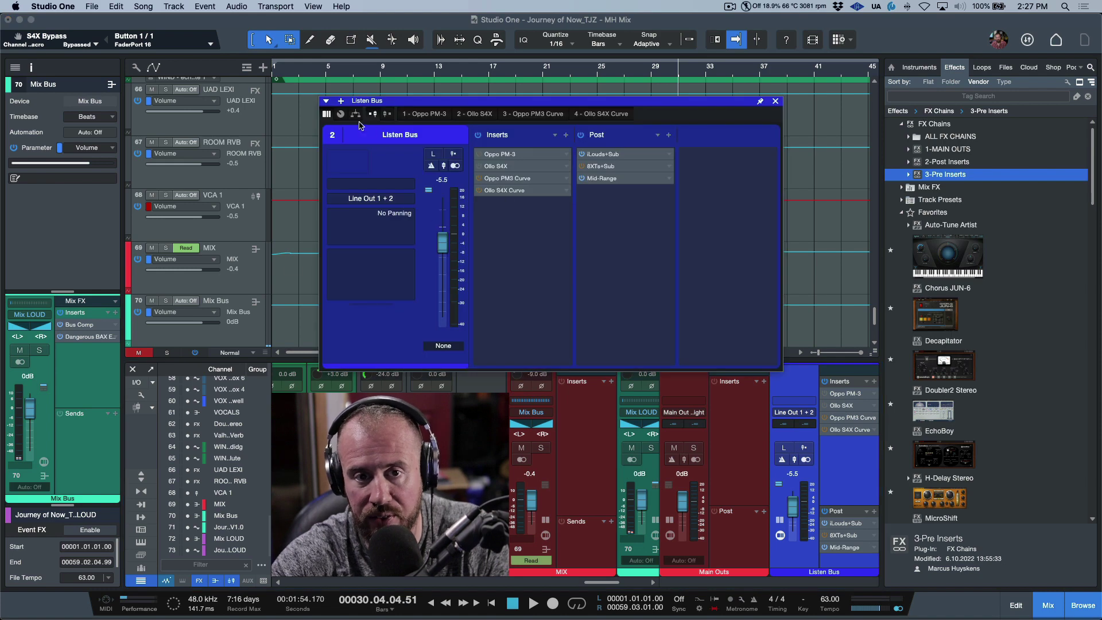
click(340, 114)
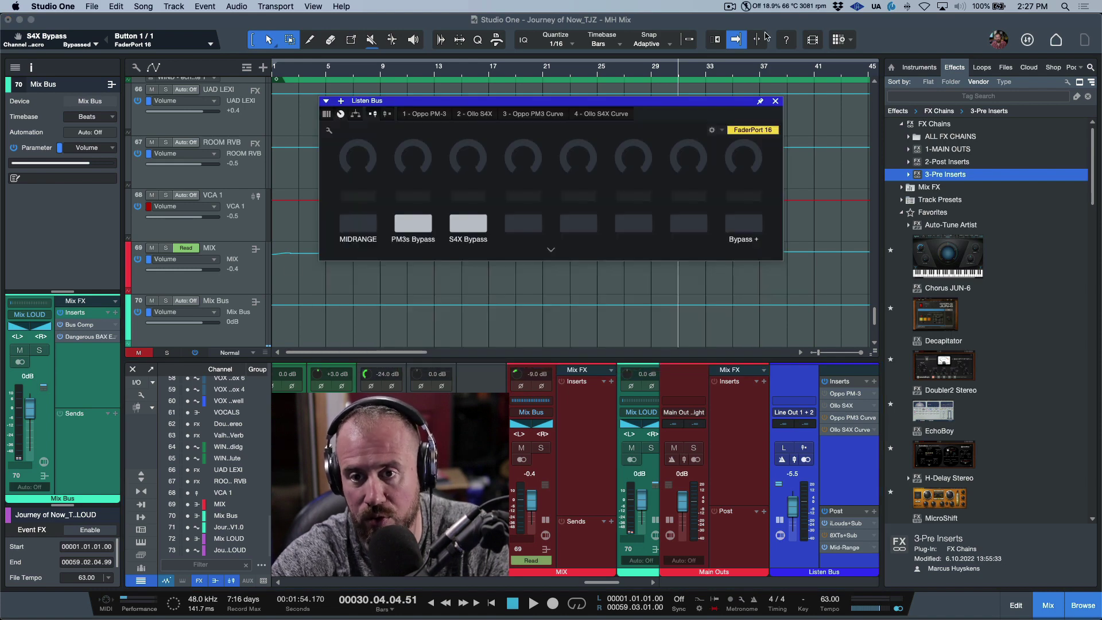
click(775, 101)
Remove all effects from both the Inserts and Post sections of the Listen Bus
click(868, 382)
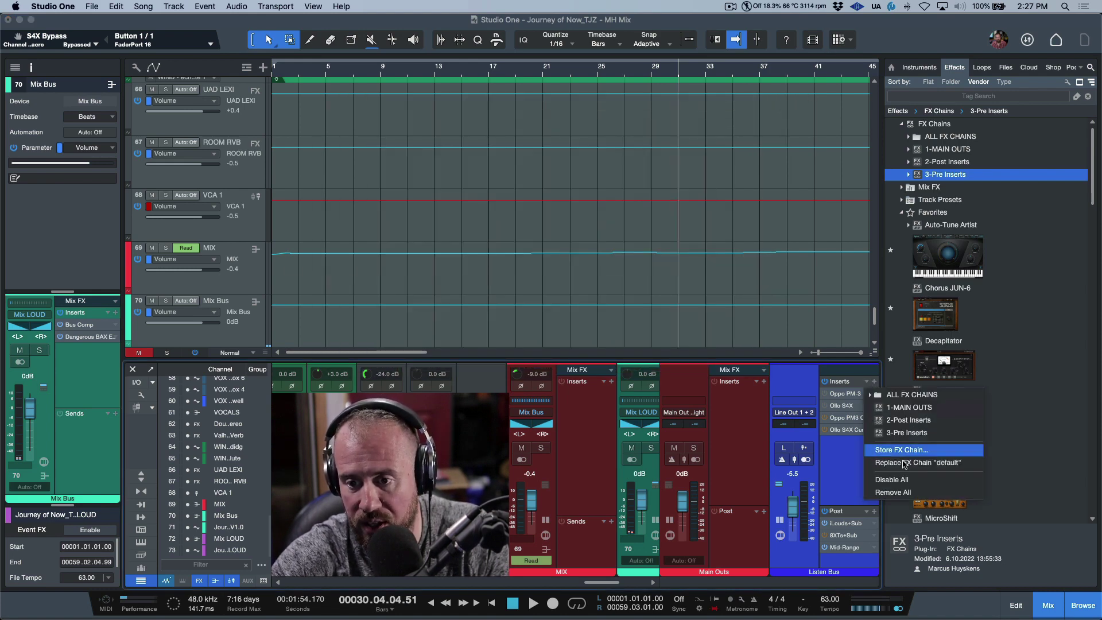
click(899, 493)
click(866, 511)
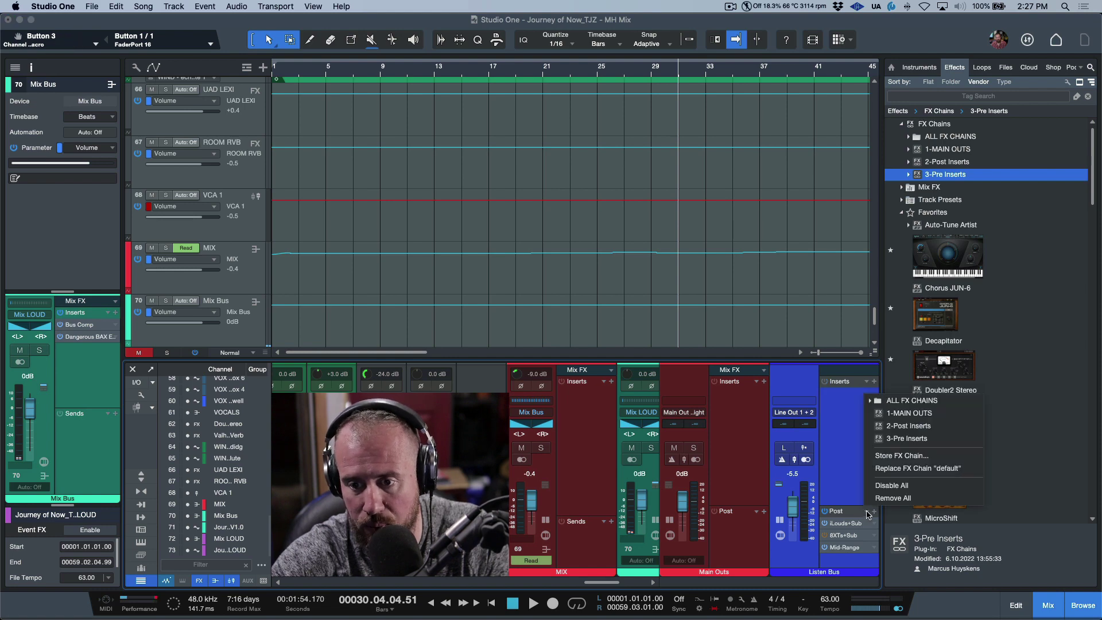
click(918, 478)
Check the macro controls of the cleared Listen Bus, and close their window
click(780, 535)
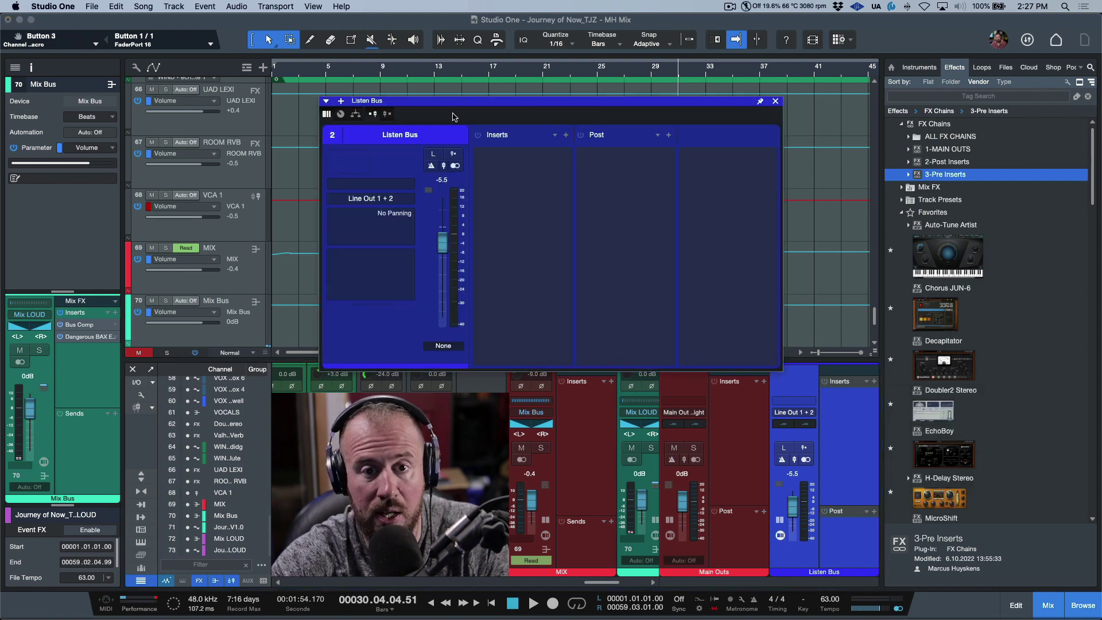
click(340, 114)
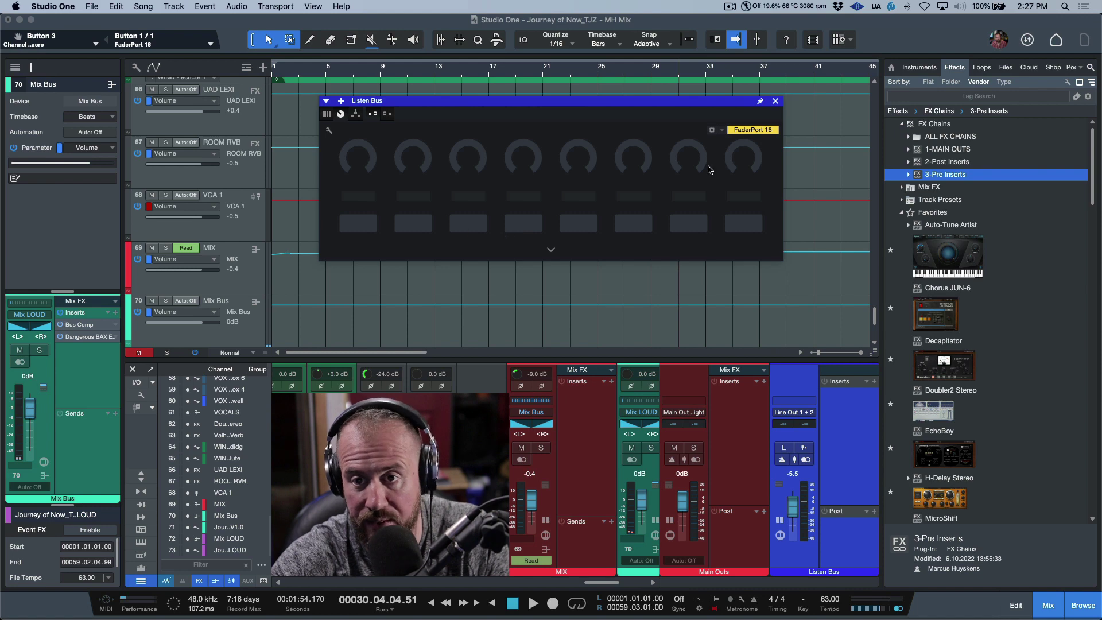
drag(733, 101, 701, 95)
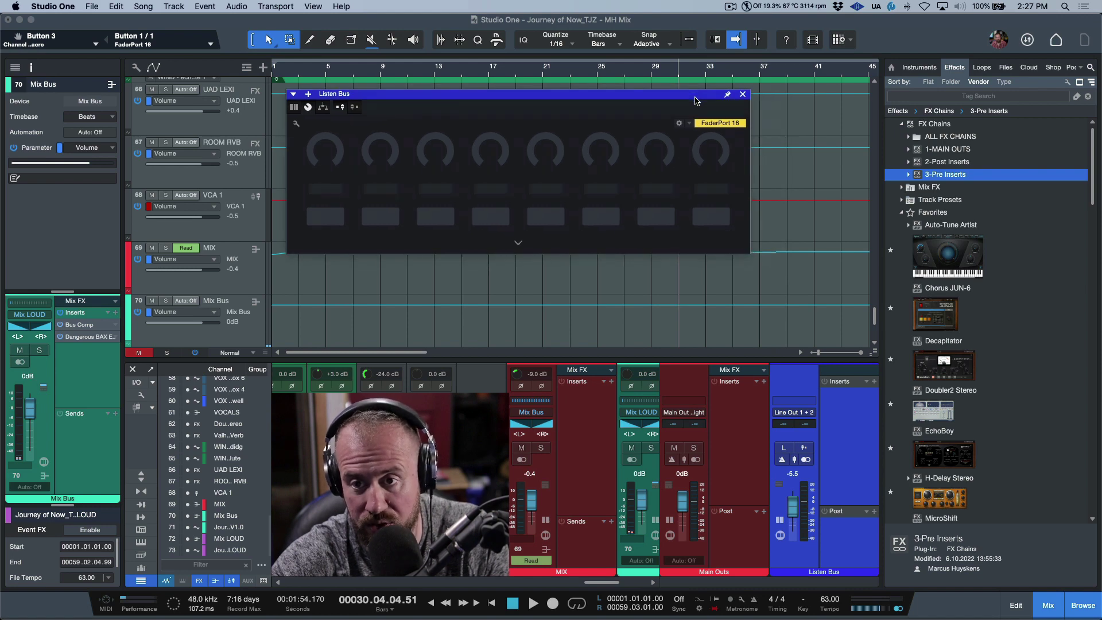
click(742, 94)
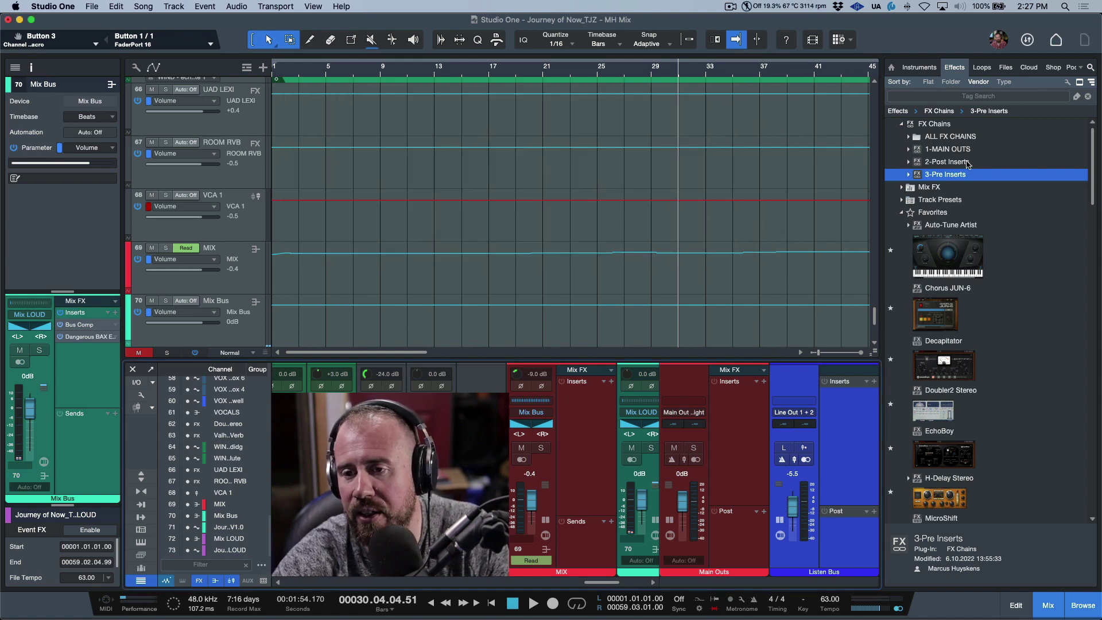
Load 3-Pre Inserts into the Inserts section and 2-Post Inserts into the Post section of the Listen Bus, and review its macro controls
drag(918, 177, 841, 406)
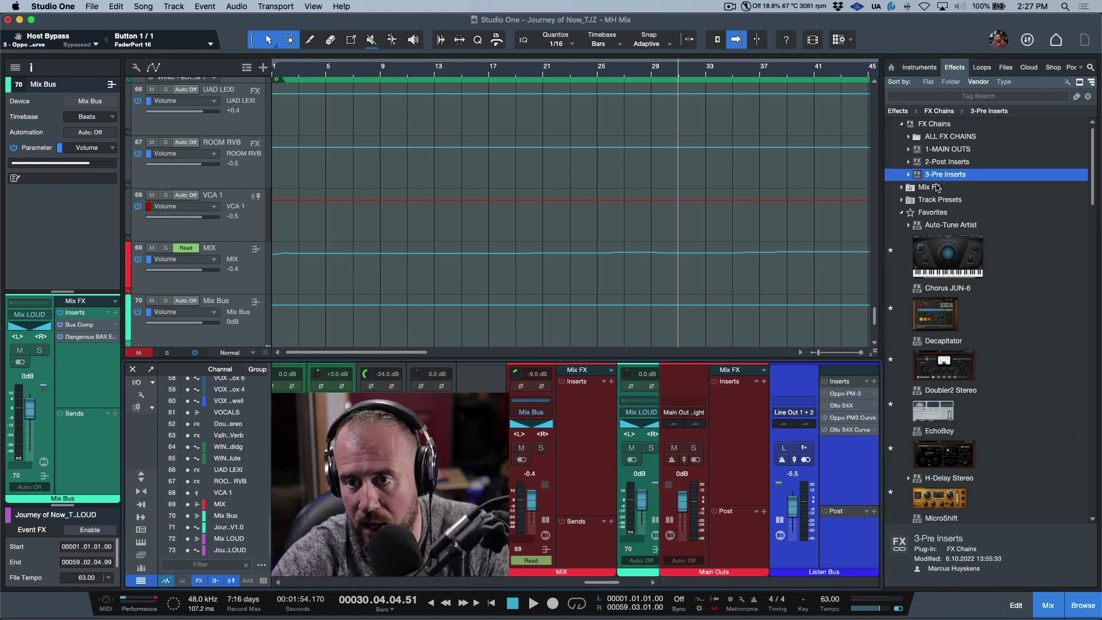
drag(918, 162, 870, 520)
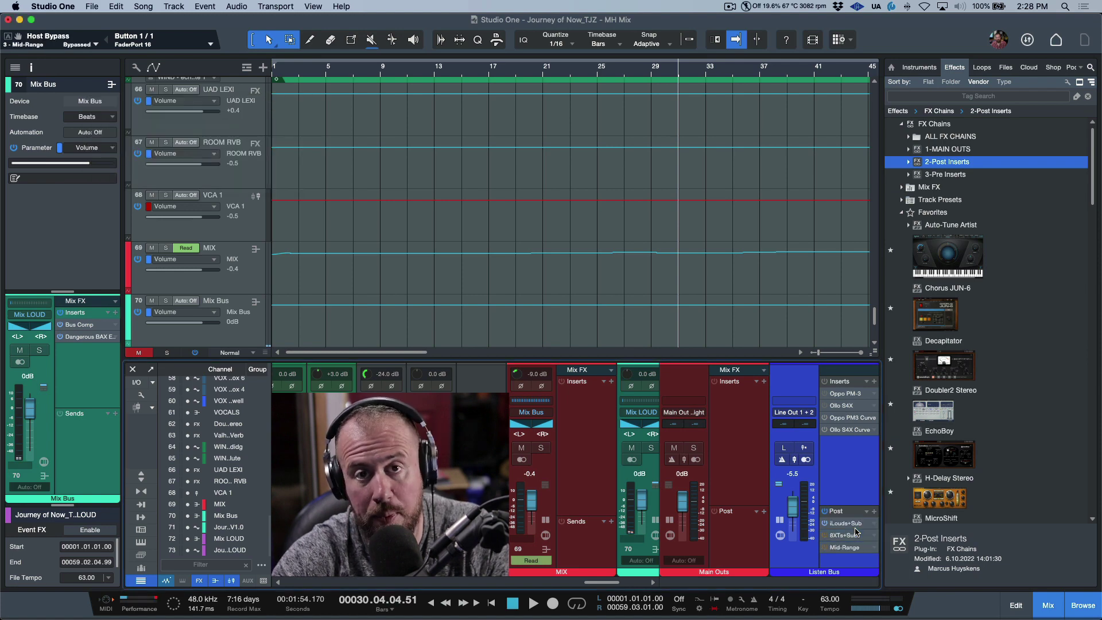
click(780, 535)
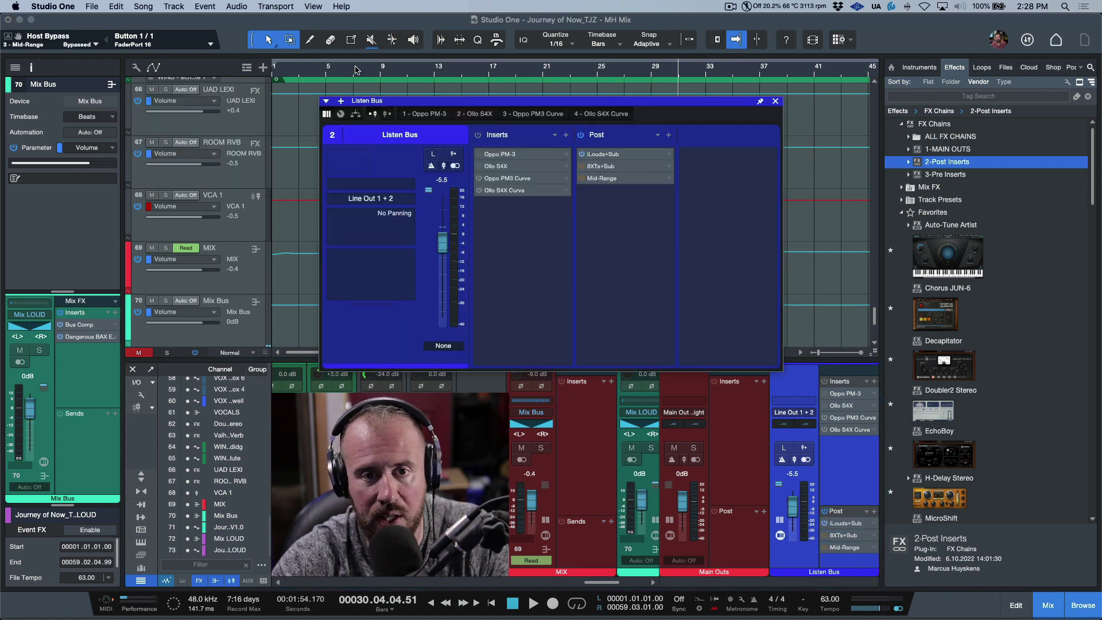
click(342, 115)
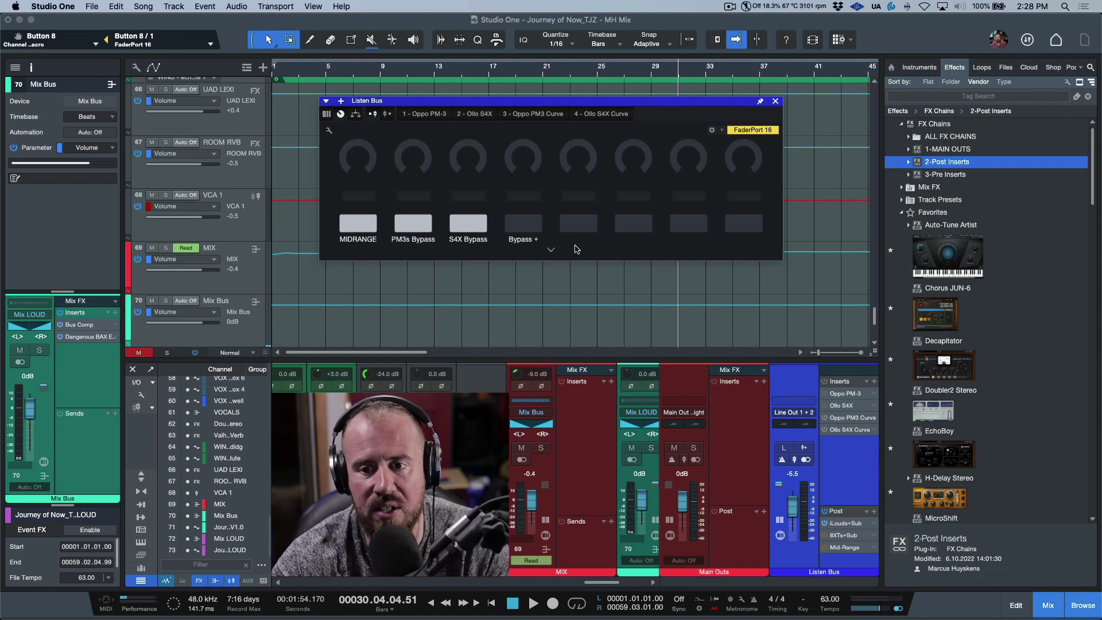
click(774, 102)
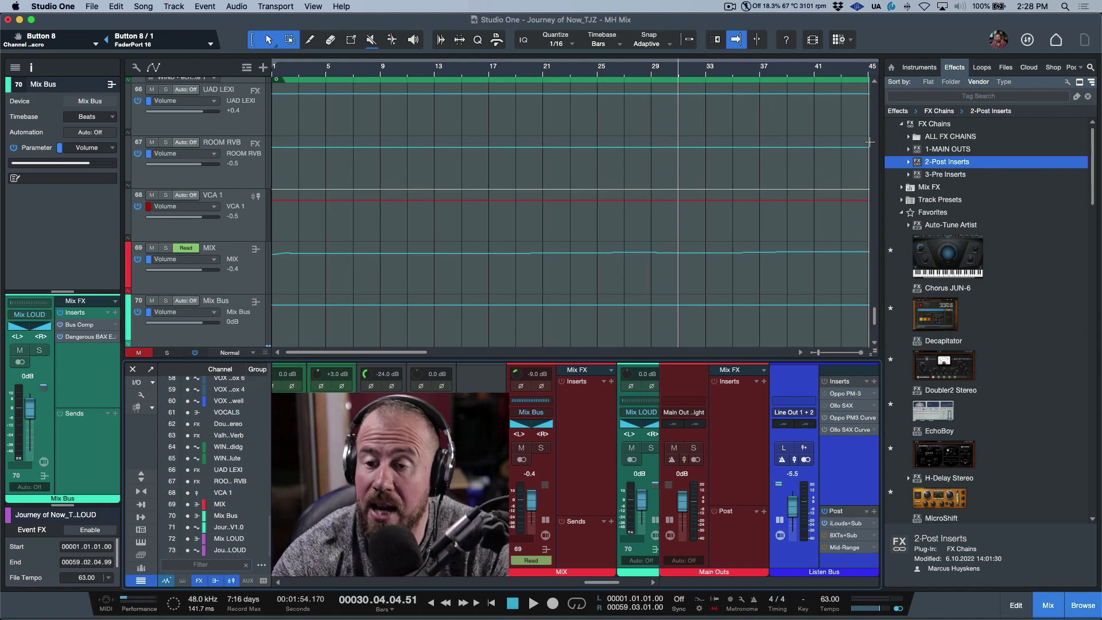
Clear the Listen Bus by removing every effect from its Inserts and Post sections
click(867, 381)
click(895, 493)
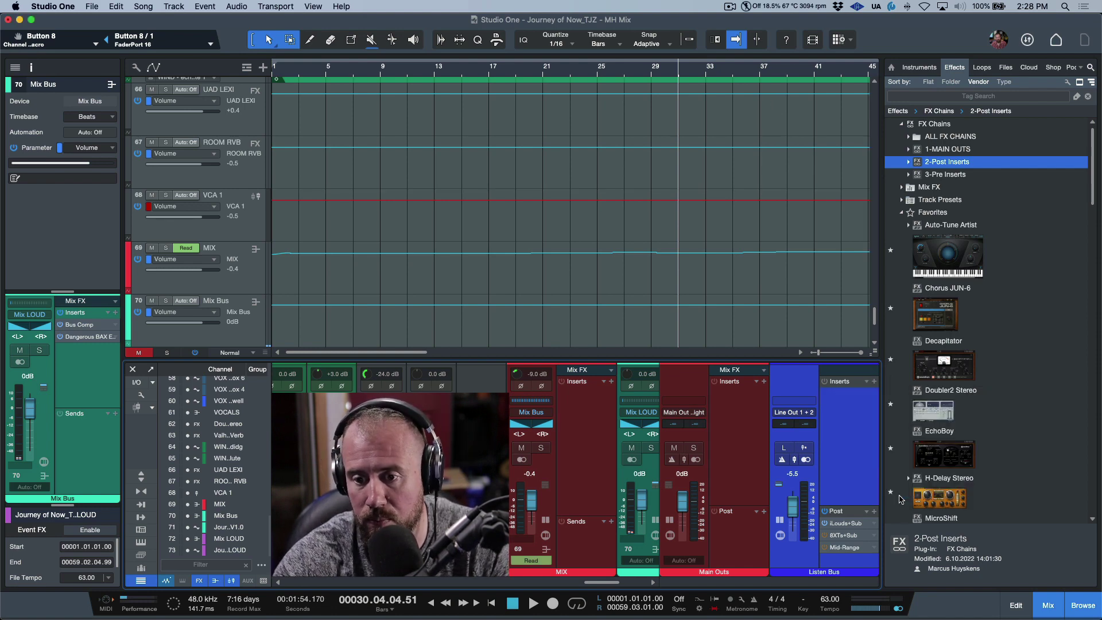
click(867, 511)
click(888, 499)
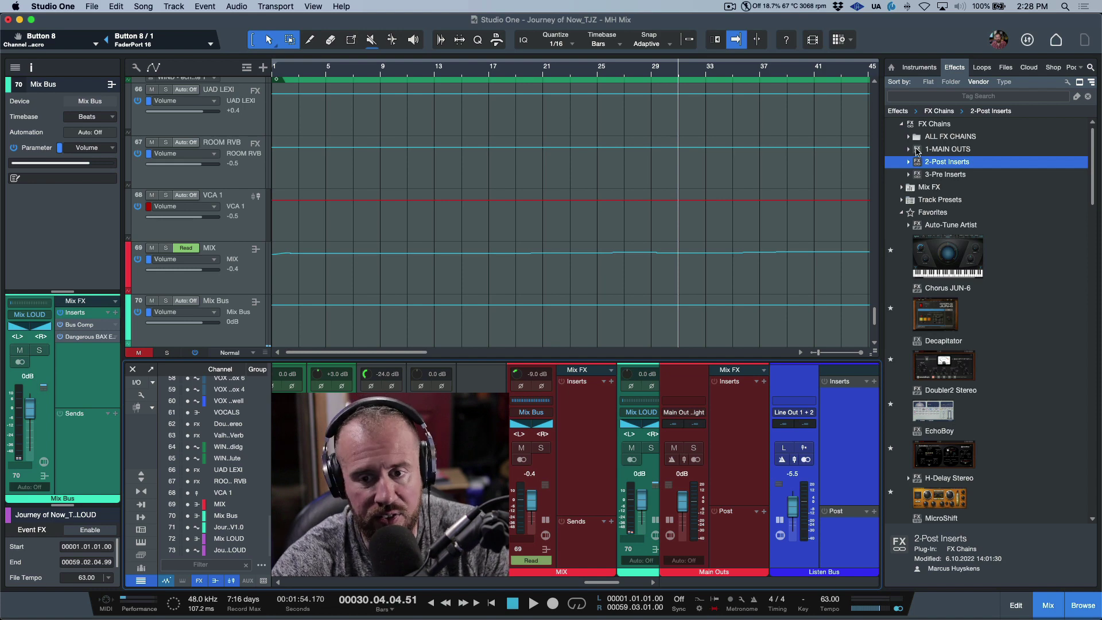
Load the 1-MAIN OUTS FX chain into the Main Outs inserts, then check the ADPTR MetricAB plug-in and close its window
drag(918, 151, 744, 445)
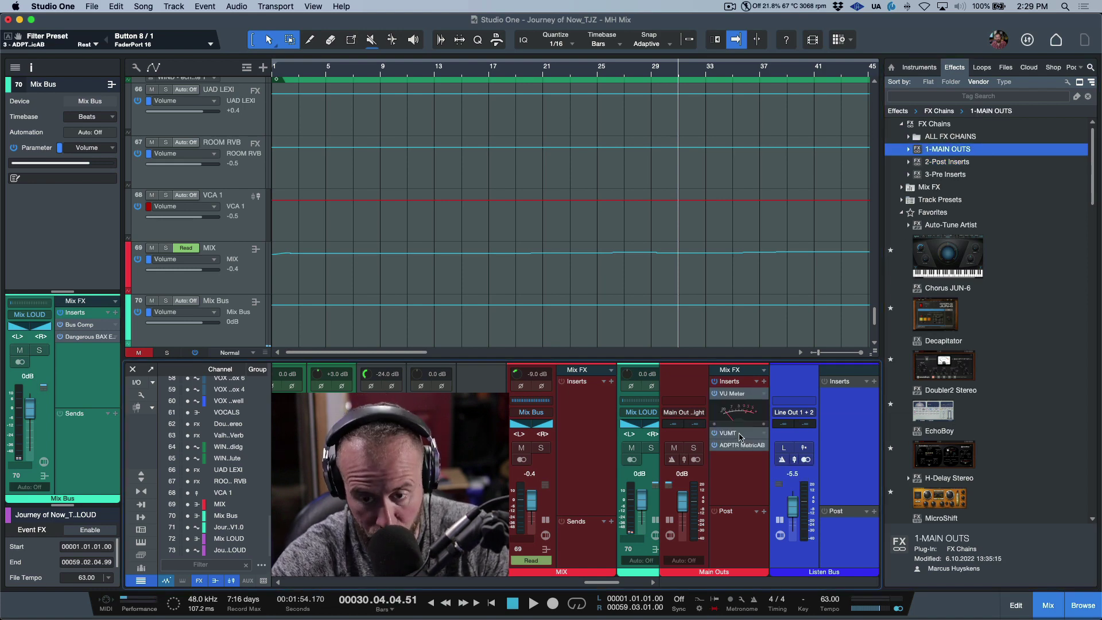
click(741, 446)
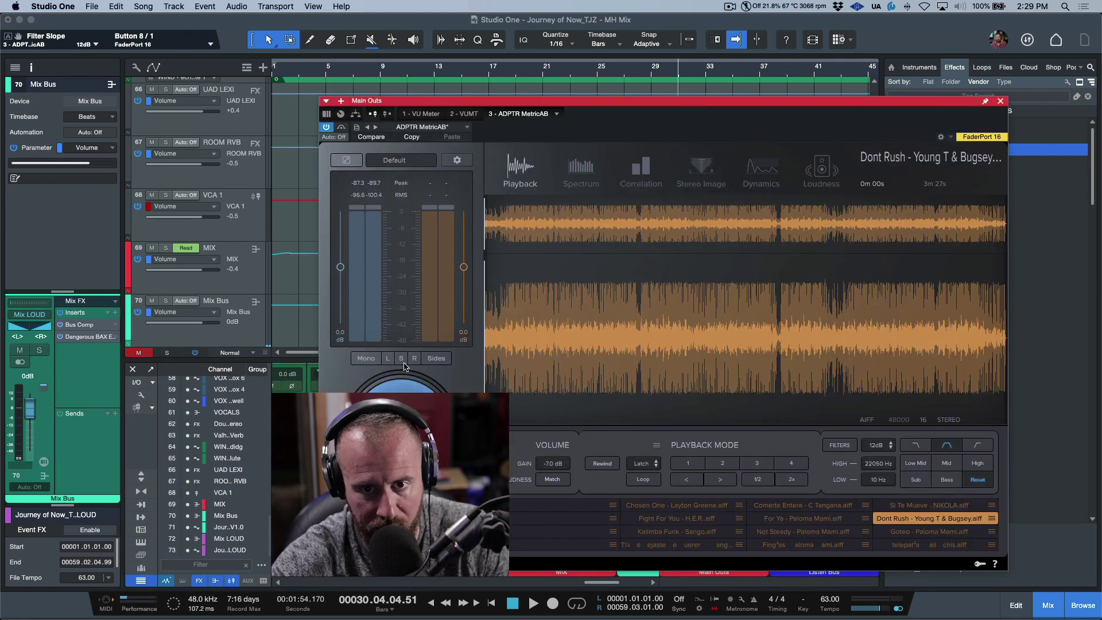
click(1001, 101)
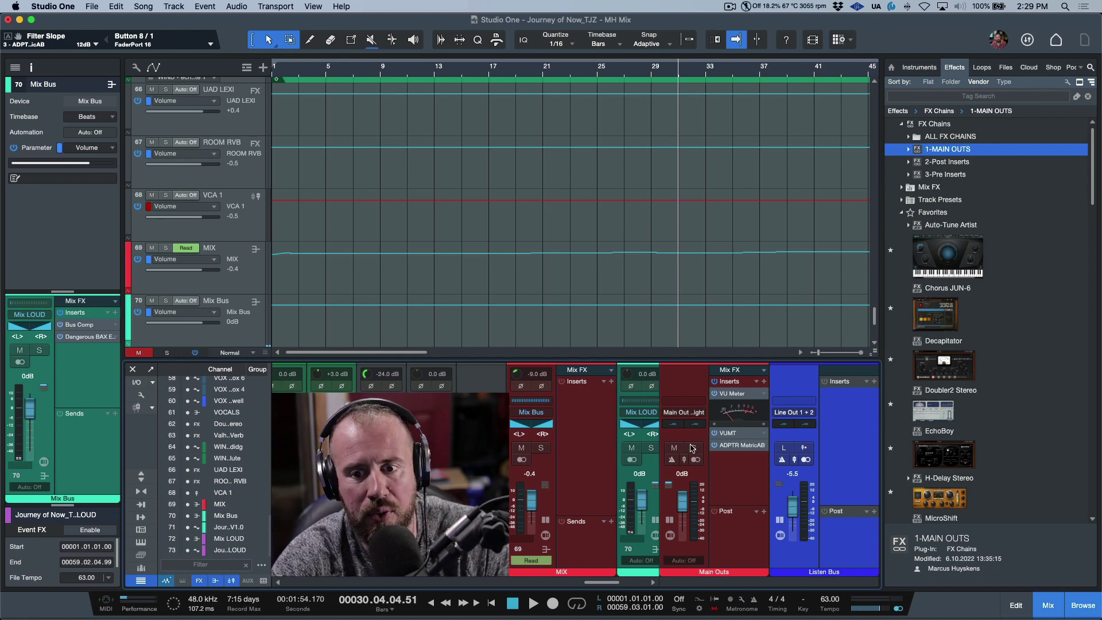
Select Chosen One - Layton Greene.aiff as the reference track in ADPTR MetricAB on the Main Outs, and close the plug-in window
click(743, 447)
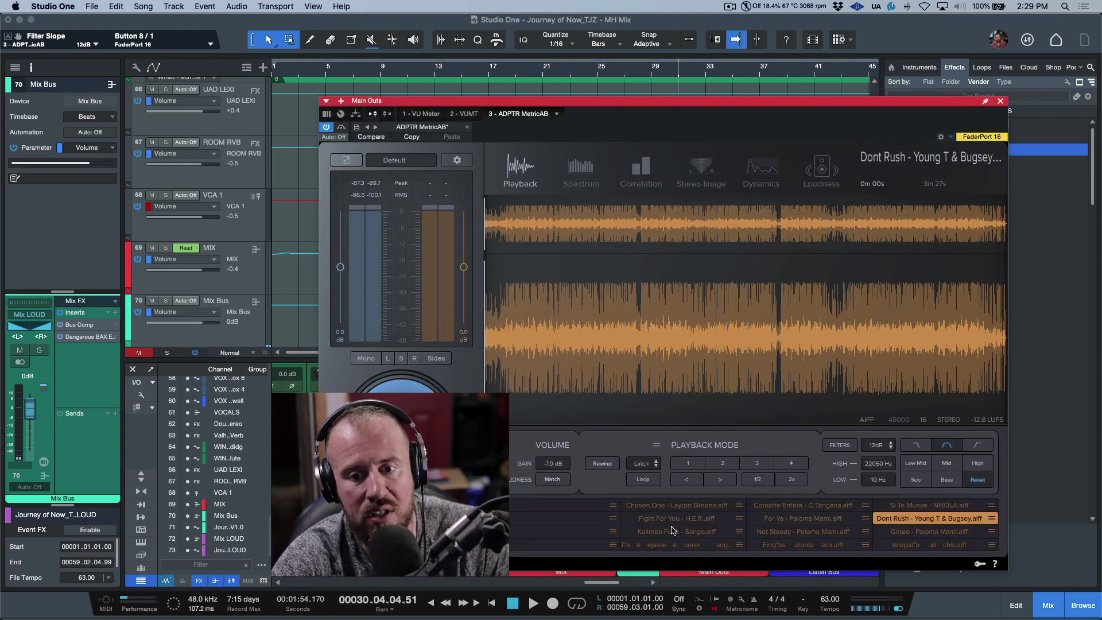
click(683, 508)
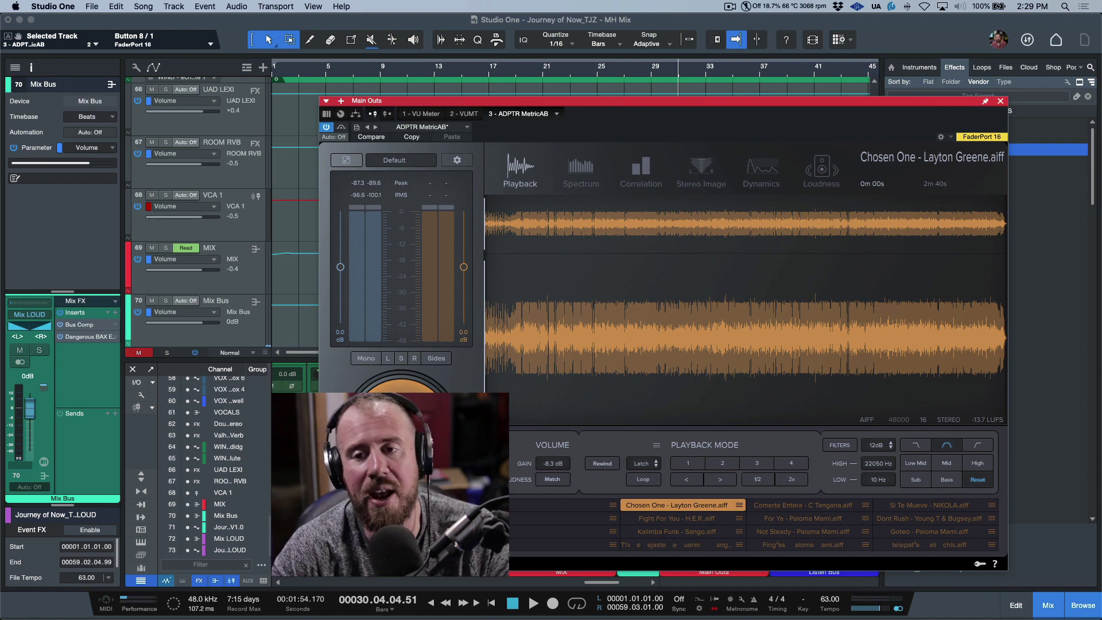
click(1000, 101)
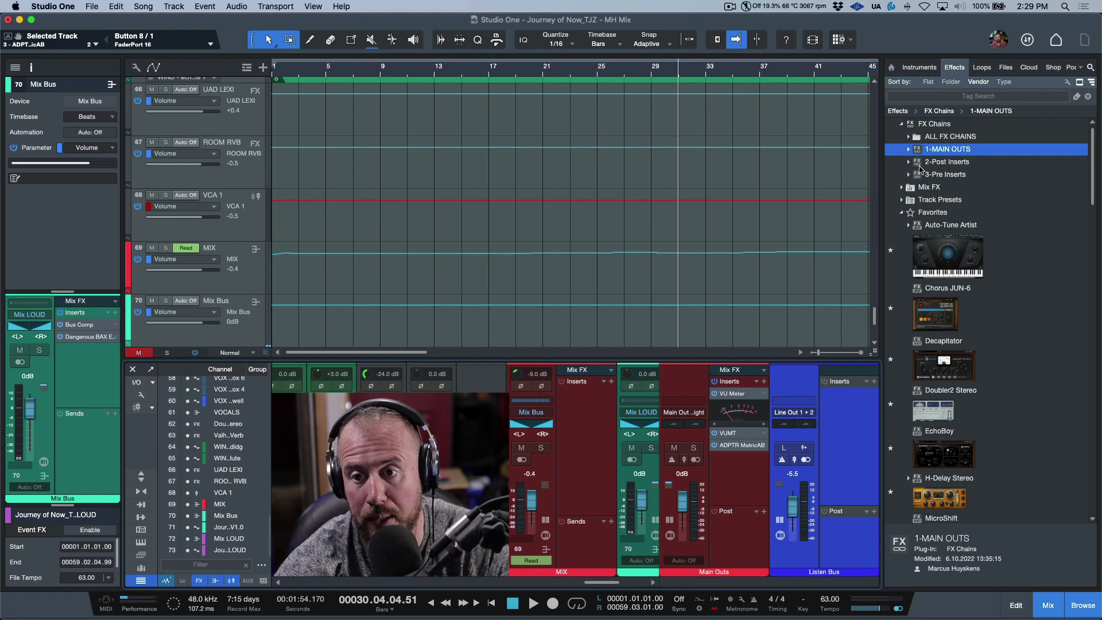
Load 2-Post Inserts into the Post section and 3-Pre Inserts into the Inserts section of the Listen Bus
drag(920, 162, 919, 293)
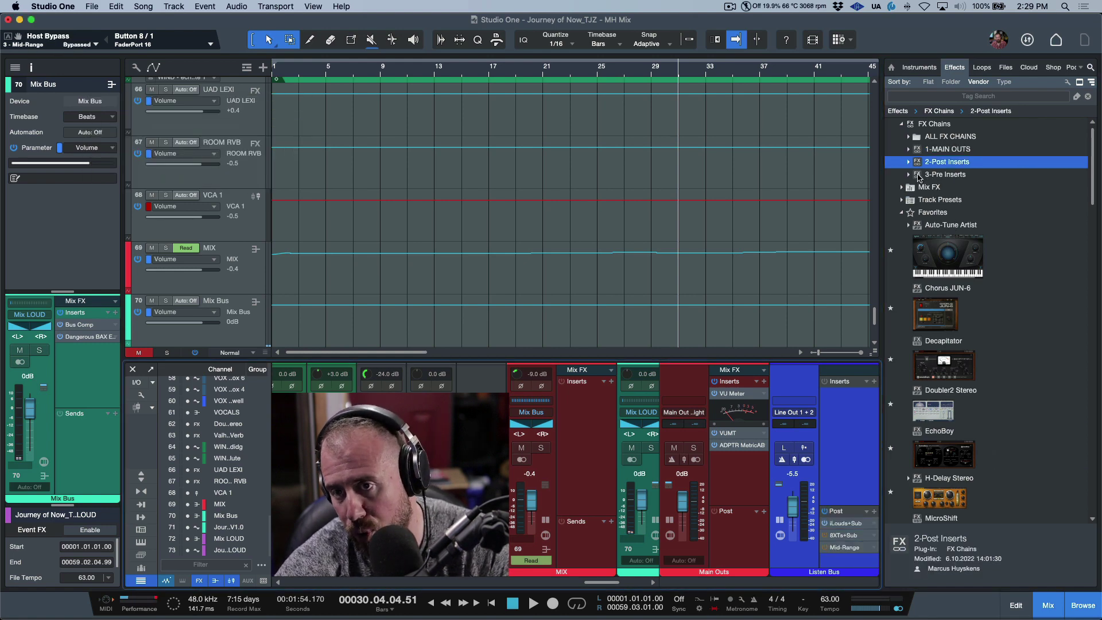
drag(919, 178, 859, 430)
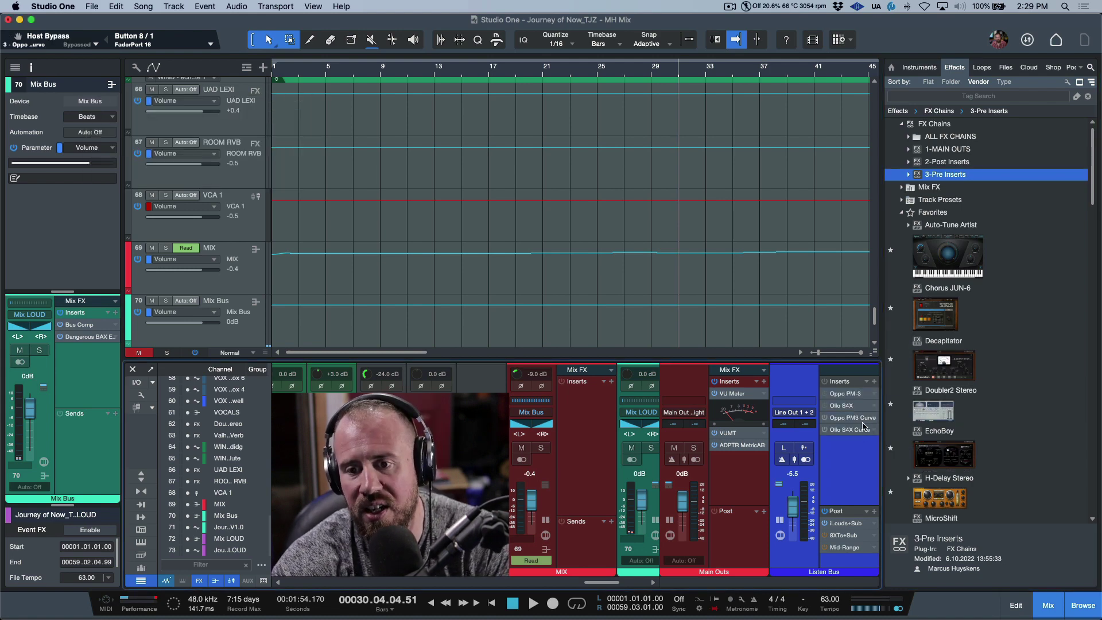